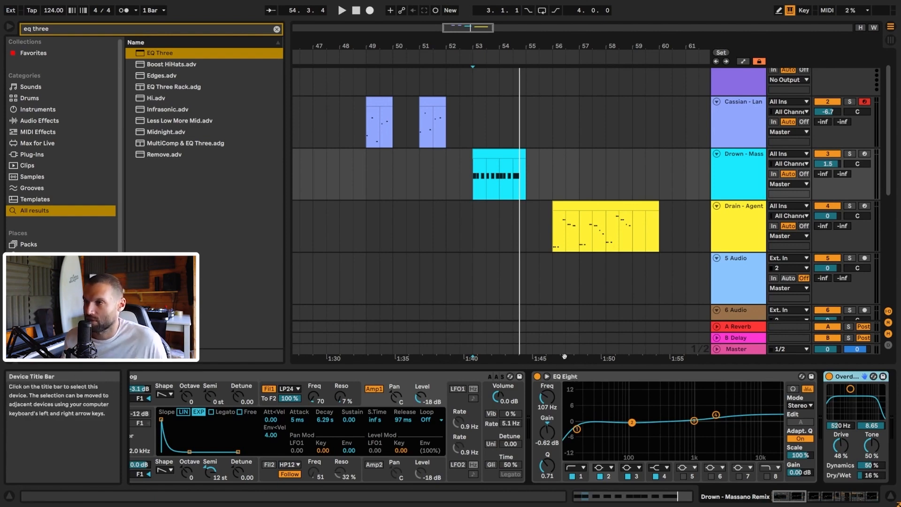
- Show the Analog synth at the start of the Drown track's device chain and place the insert marker at 53.1.1
{"action": "left_click", "coordinate": [791, 499]}
{"action": "left_click_drag", "start_coordinate": [790, 498], "coordinate": [770, 500]}
{"action": "key", "text": "space"}
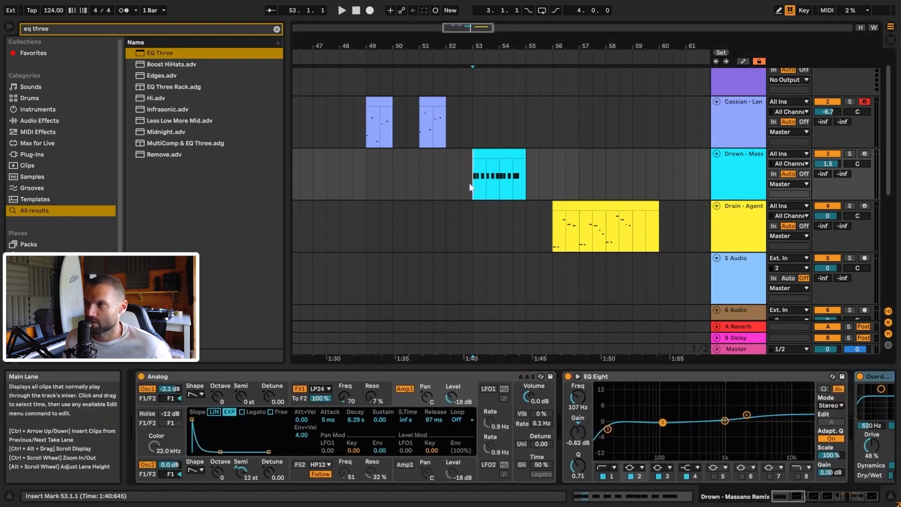
{"action": "left_click", "coordinate": [392, 379]}
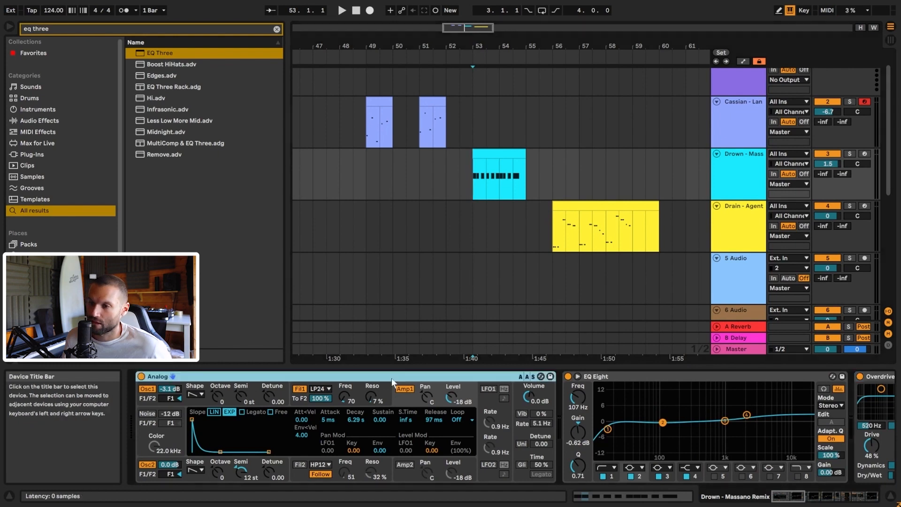
{"action": "left_click", "coordinate": [474, 179]}
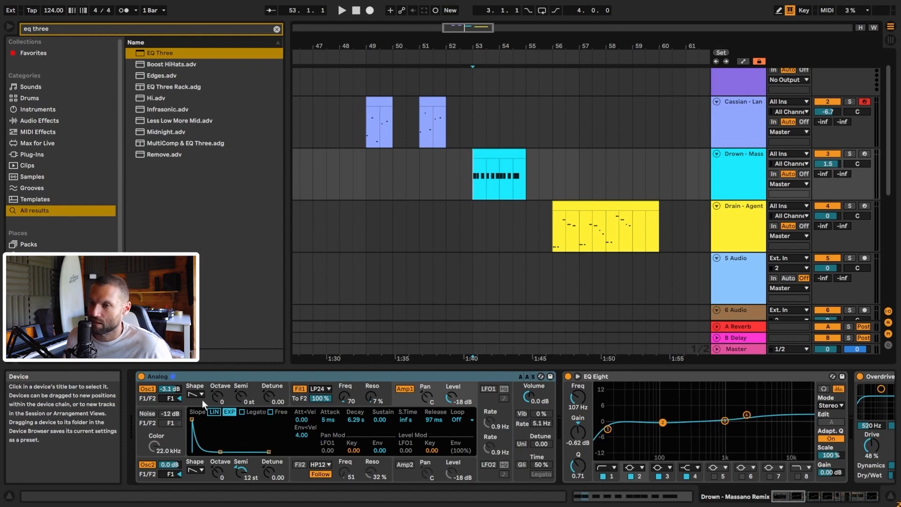
{"action": "left_click", "coordinate": [205, 376]}
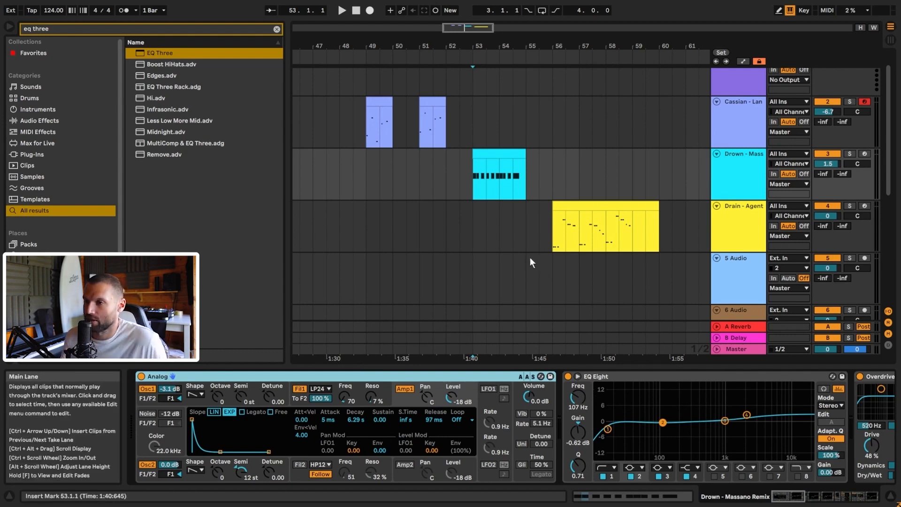
{"action": "left_click", "coordinate": [476, 189]}
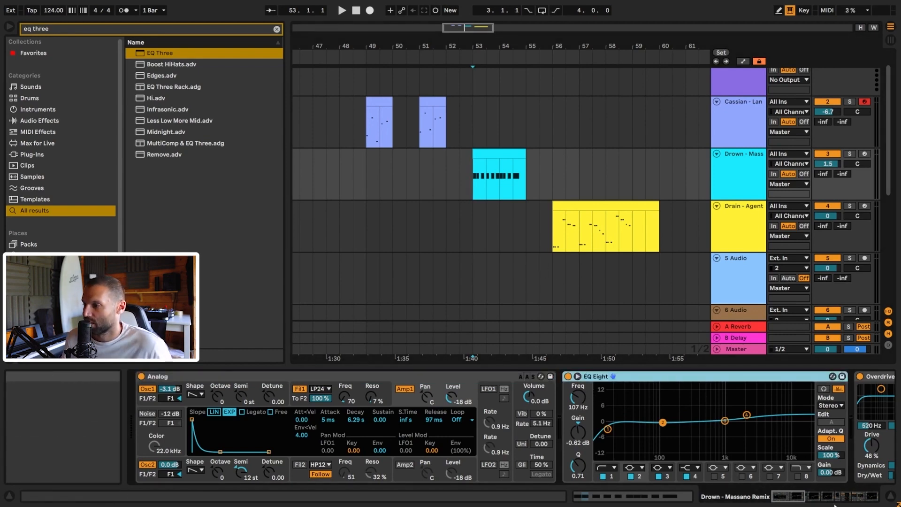
- Switch off Oscillator 2 and Filter 1 in Analog and, with the effects bypassed, play the Drown clip from 53.1.1
{"action": "left_click", "coordinate": [865, 494]}
{"action": "left_click_drag", "start_coordinate": [865, 493], "coordinate": [884, 493]}
{"action": "left_click", "coordinate": [475, 193]}
{"action": "key", "text": "space"}
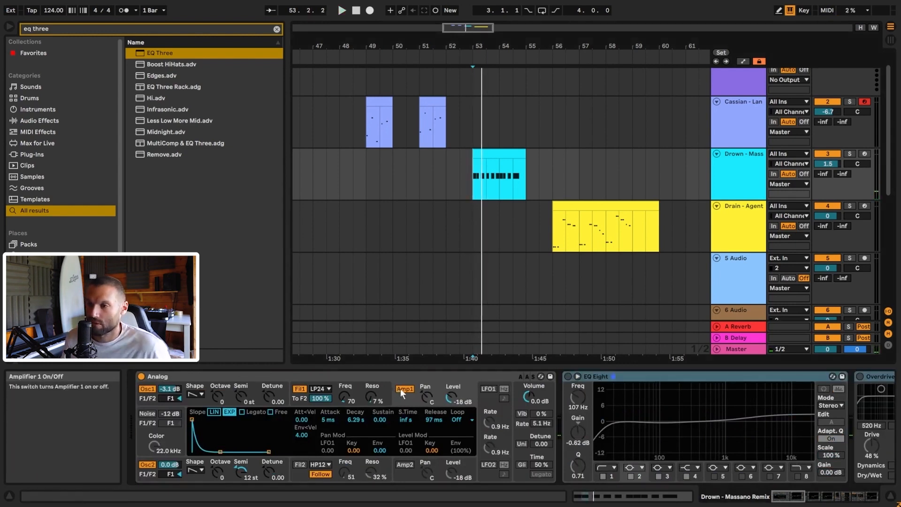
{"action": "left_click", "coordinate": [148, 465]}
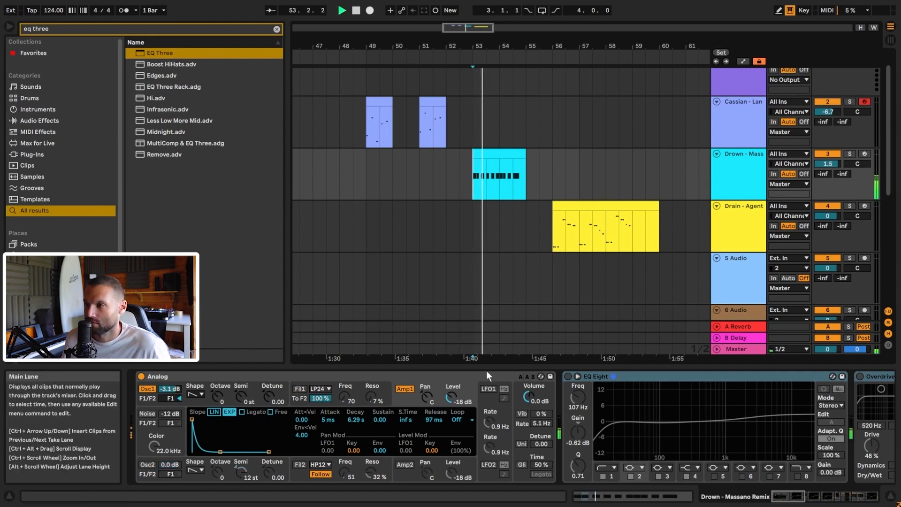
{"action": "key", "text": "space"}
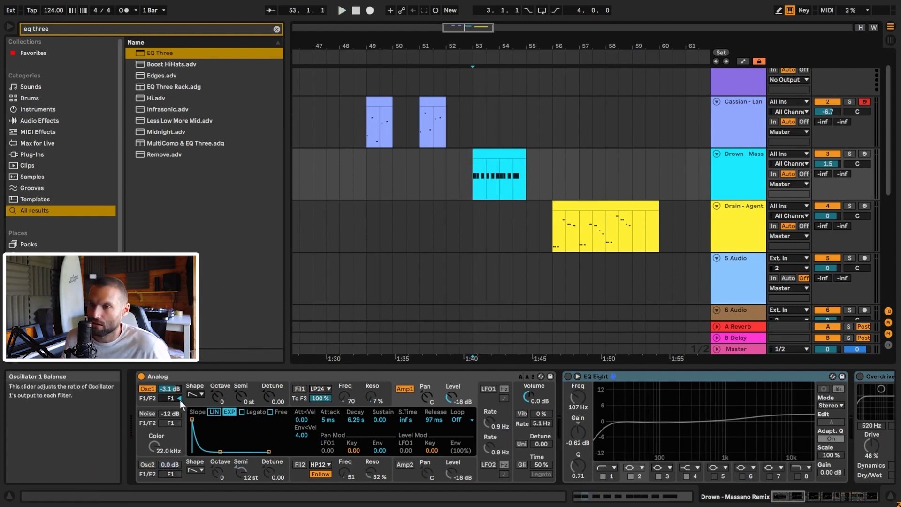
- Reactivate the effects following Analog and play the Drown clip through EQ Eight
{"action": "left_click", "coordinate": [581, 377]}
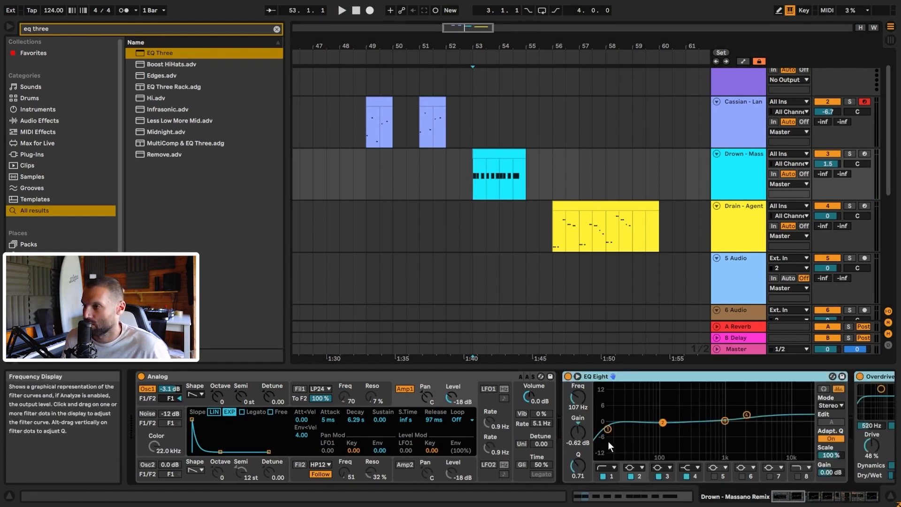
{"action": "key", "text": "space"}
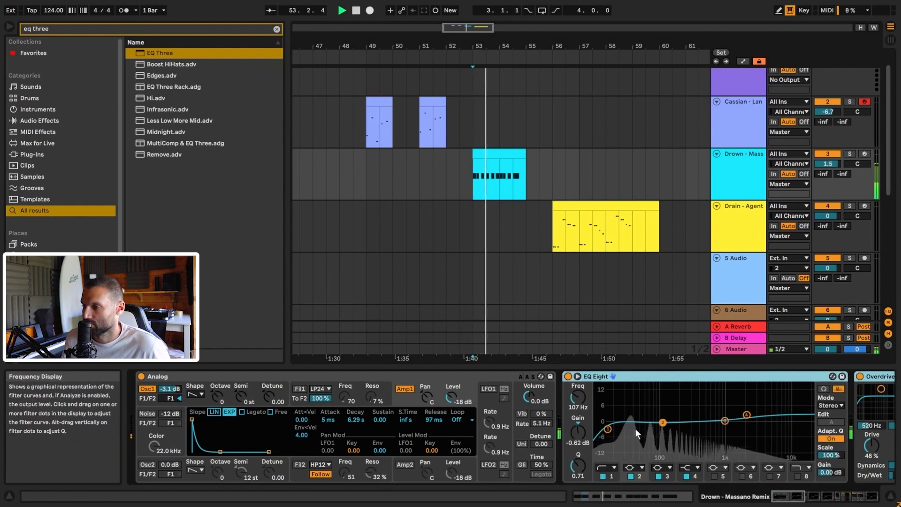
{"action": "key", "text": "space"}
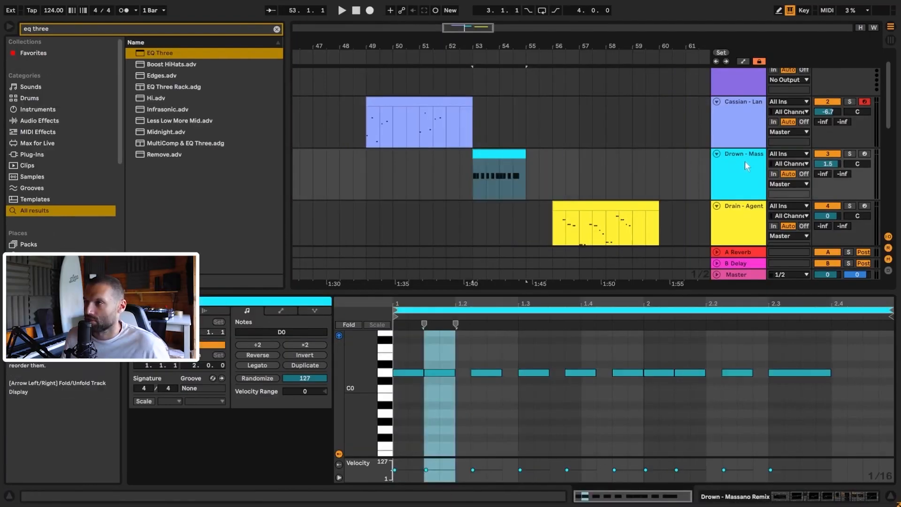
- Open the Drown clip in the note editor and play its MIDI pattern from near the beginning
{"action": "left_click", "coordinate": [745, 161]}
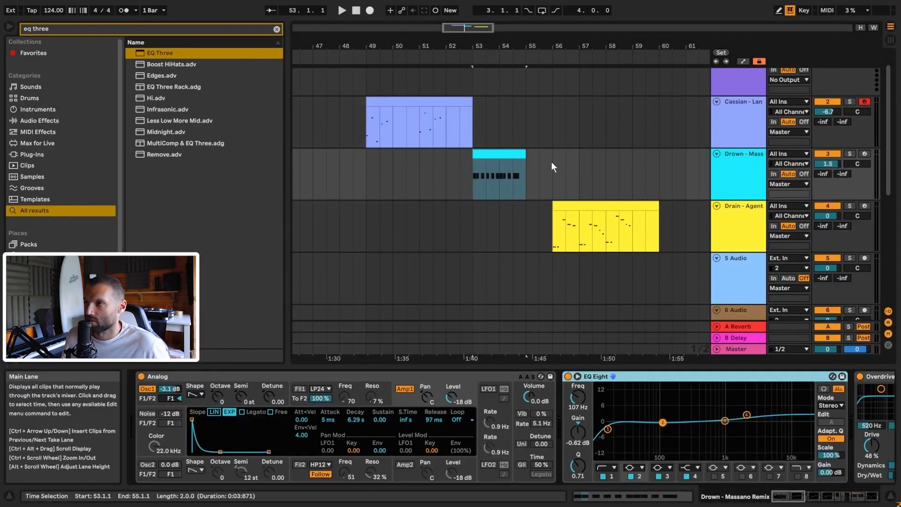
{"action": "left_click", "coordinate": [505, 154]}
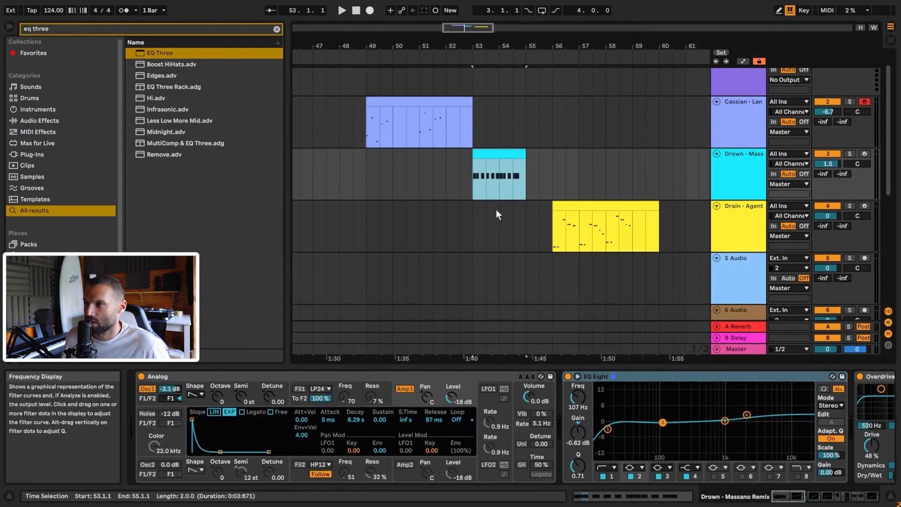
{"action": "key", "text": "shift+Tab"}
{"action": "left_click", "coordinate": [523, 430]}
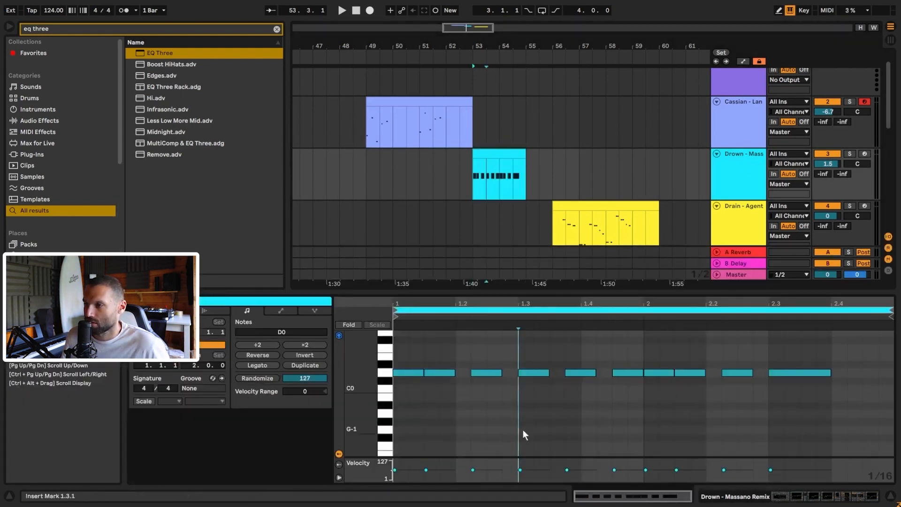
{"action": "left_click", "coordinate": [416, 424]}
{"action": "key", "text": "space"}
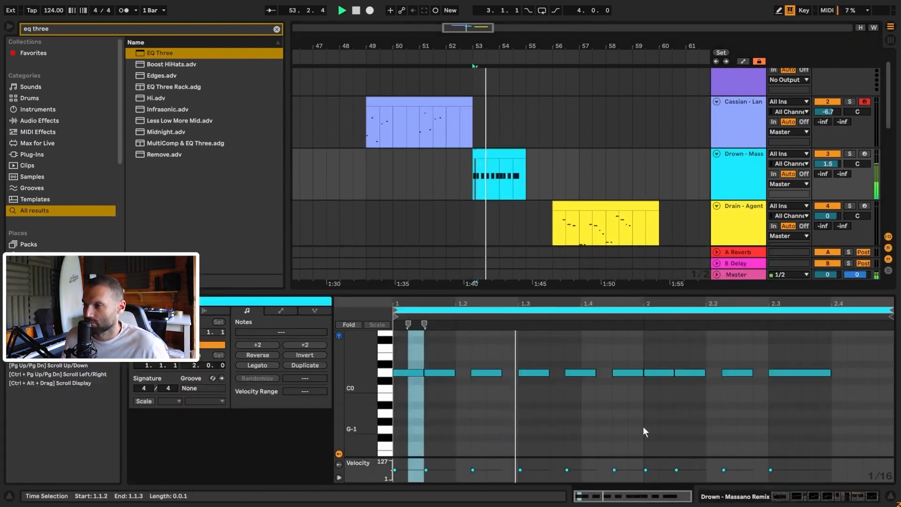
- Deactivate every effect after Analog in the Drown track's device chain and play the clip dry
{"action": "left_click", "coordinate": [733, 179]}
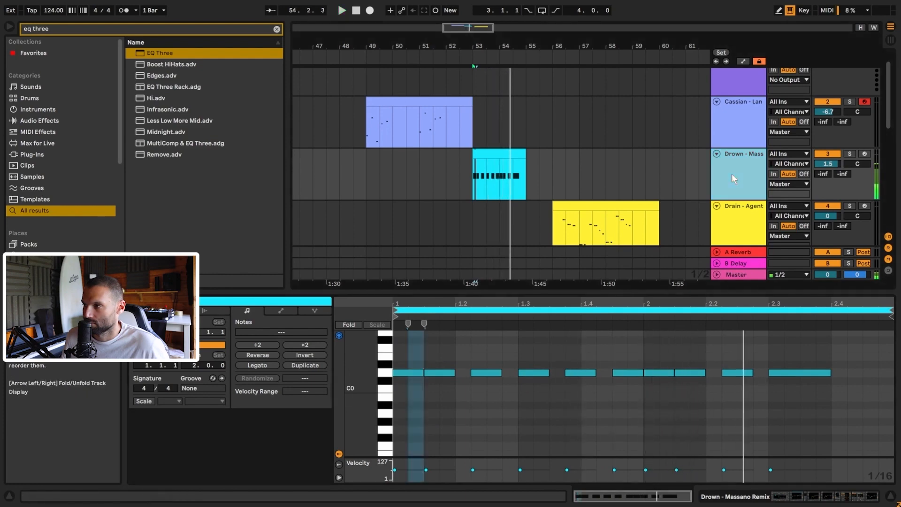
{"action": "key", "text": "shift+Tab"}
{"action": "left_click_drag", "start_coordinate": [792, 496], "coordinate": [900, 480]}
{"action": "left_click", "coordinate": [635, 376], "text": "shift"}
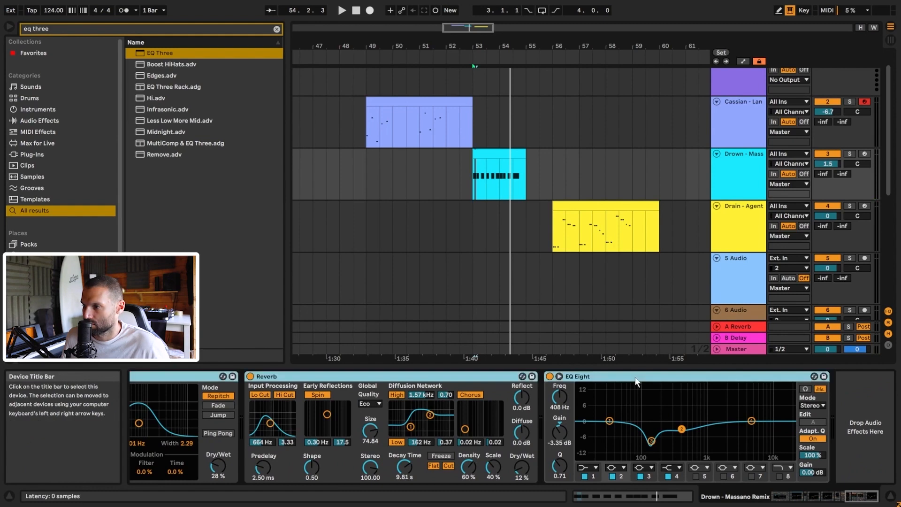
{"action": "key", "text": "0"}
{"action": "key", "text": "space"}
{"action": "left_click_drag", "start_coordinate": [851, 497], "coordinate": [595, 473]}
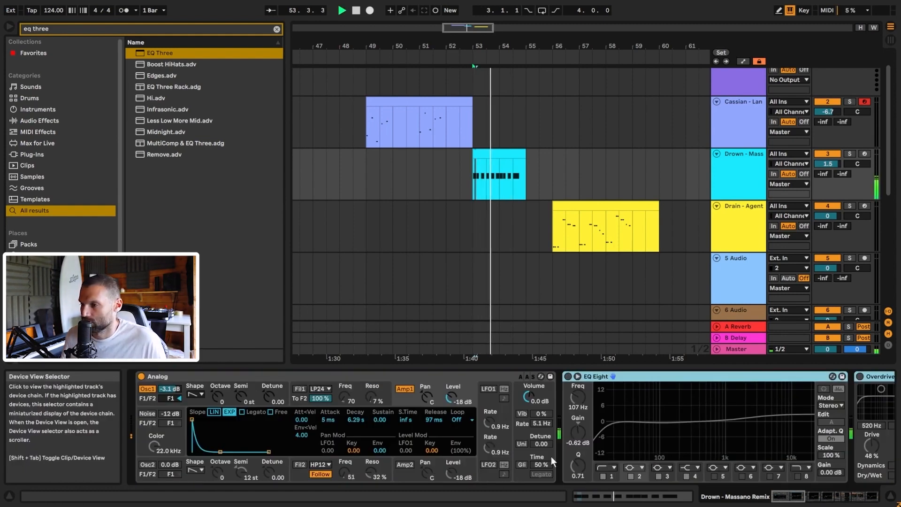
{"action": "key", "text": "space"}
- Switch on Oscillator 2 in Analog and play the Drown clip with both oscillators
{"action": "left_click", "coordinate": [398, 374]}
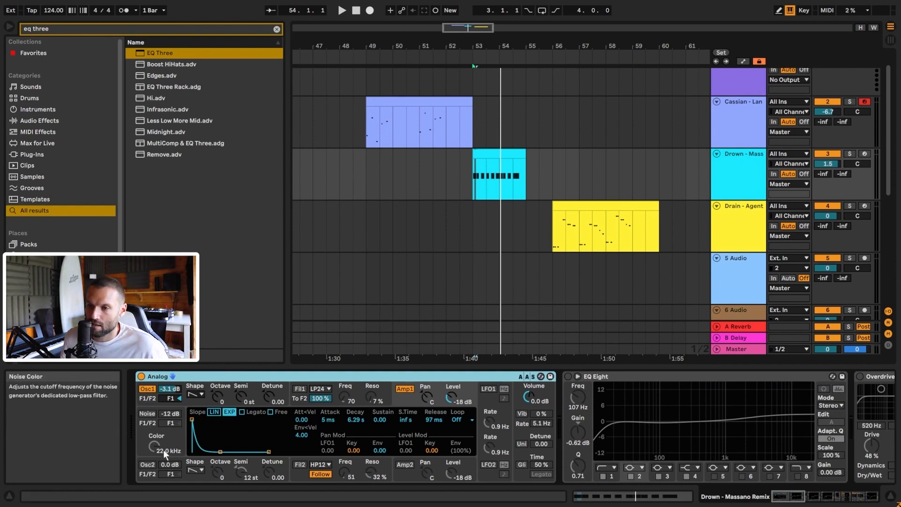
{"action": "left_click", "coordinate": [149, 463]}
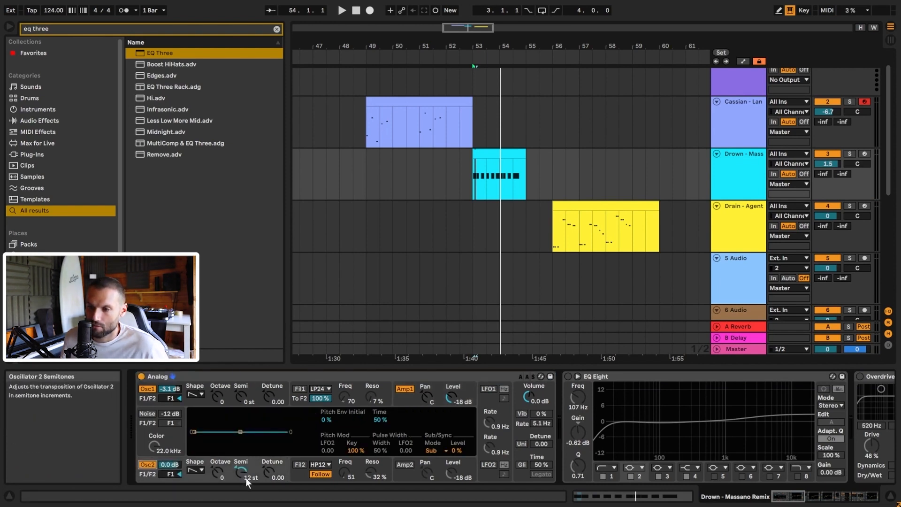
{"action": "key", "text": "space"}
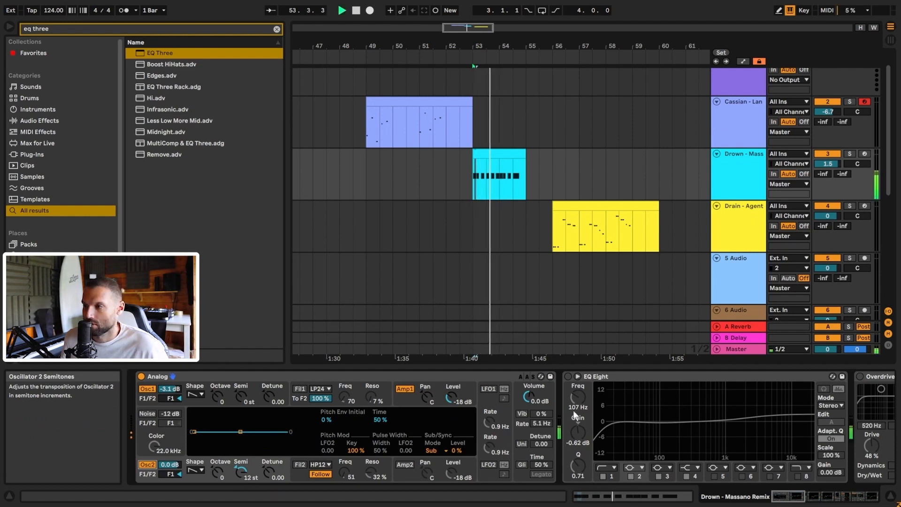
{"action": "key", "text": "space"}
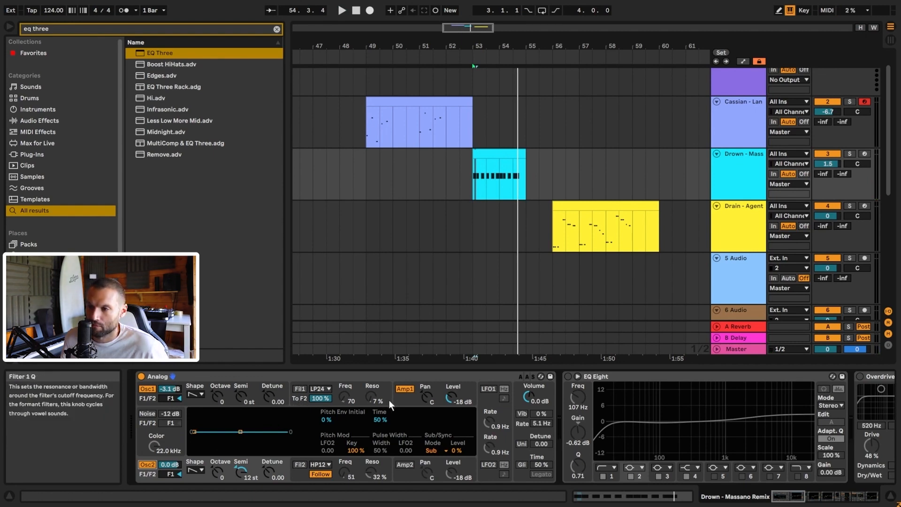
- Show Analog's Amp 1 envelope, pull its sustain down to 0.00 and play the clip
{"action": "left_click", "coordinate": [405, 400]}
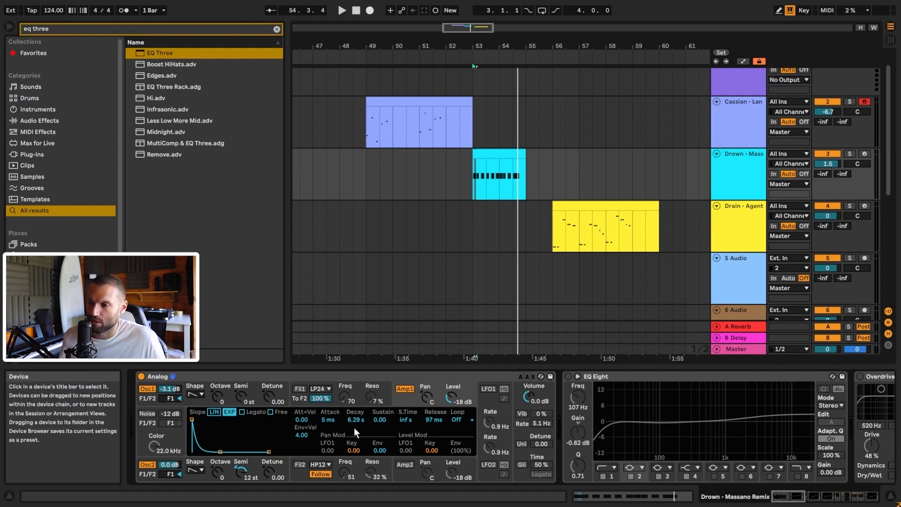
{"action": "left_click_drag", "start_coordinate": [376, 419], "coordinate": [379, 450]}
{"action": "key", "text": "space"}
{"action": "key", "text": "space"}
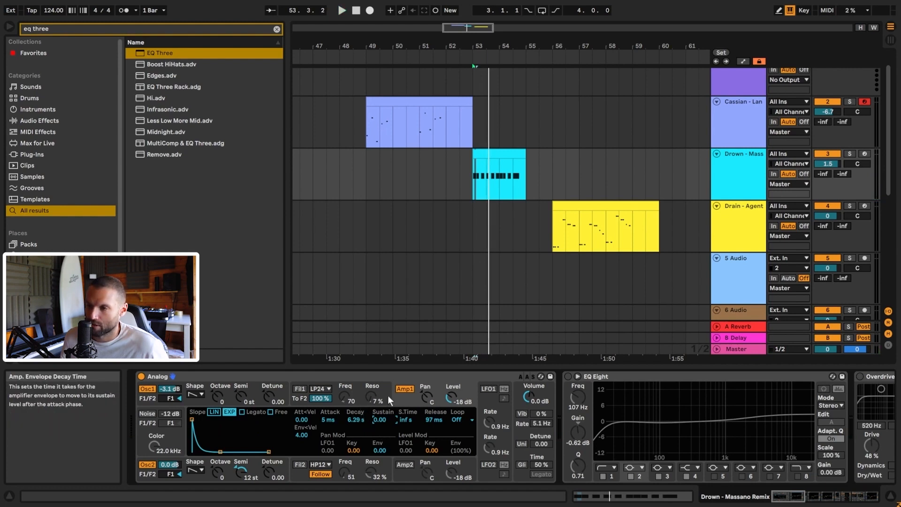
- Show Analog's Filter 1 settings, switch the filter on and play the Drown clip through it
{"action": "left_click", "coordinate": [307, 399]}
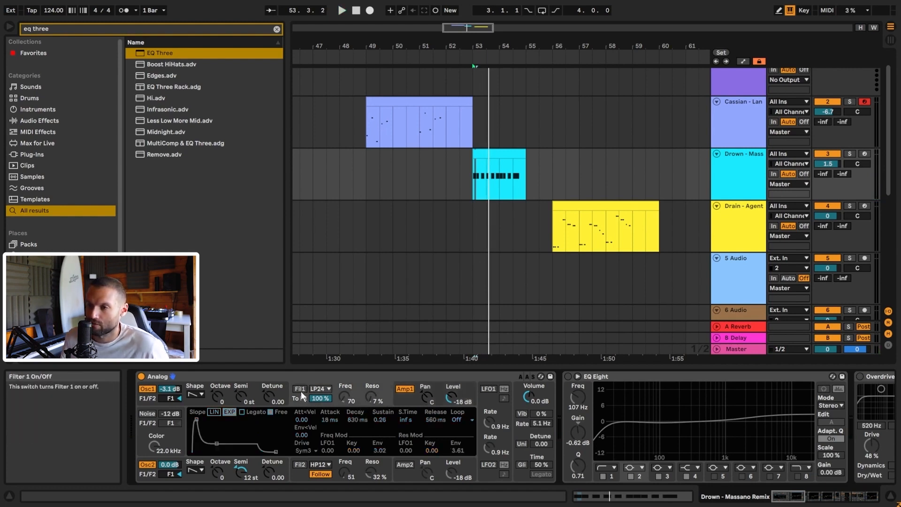
{"action": "left_click", "coordinate": [302, 388]}
{"action": "key", "text": "space"}
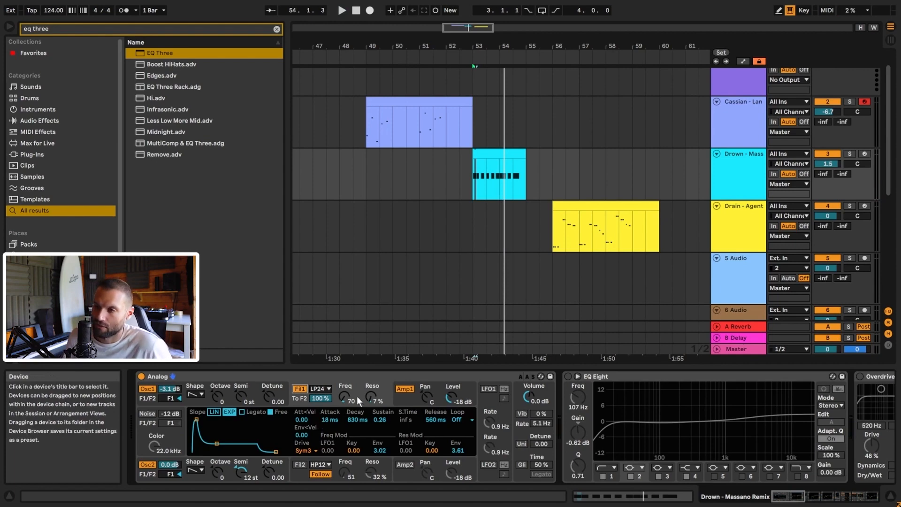
- Search the browser for "aut", load Auto Filter after Analog and set its filter frequency to 278 Hz
{"action": "left_click", "coordinate": [277, 29]}
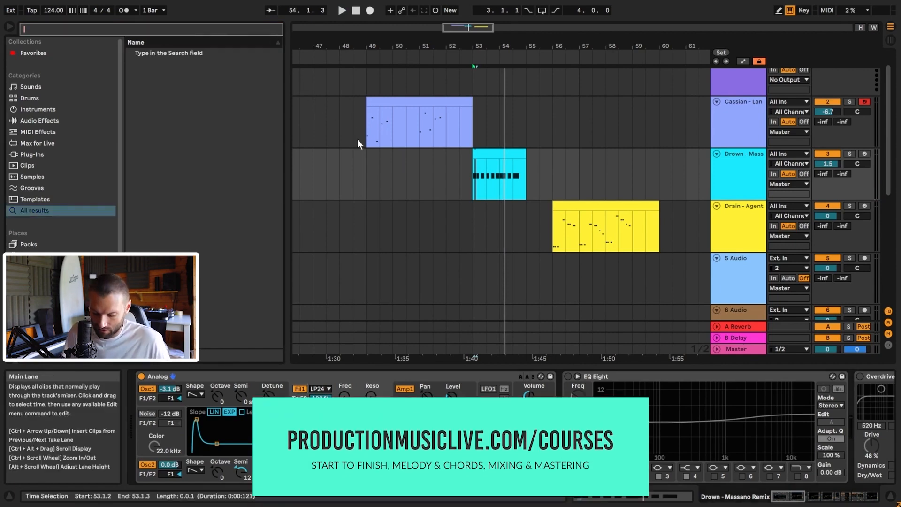
{"action": "type", "text": "aut"}
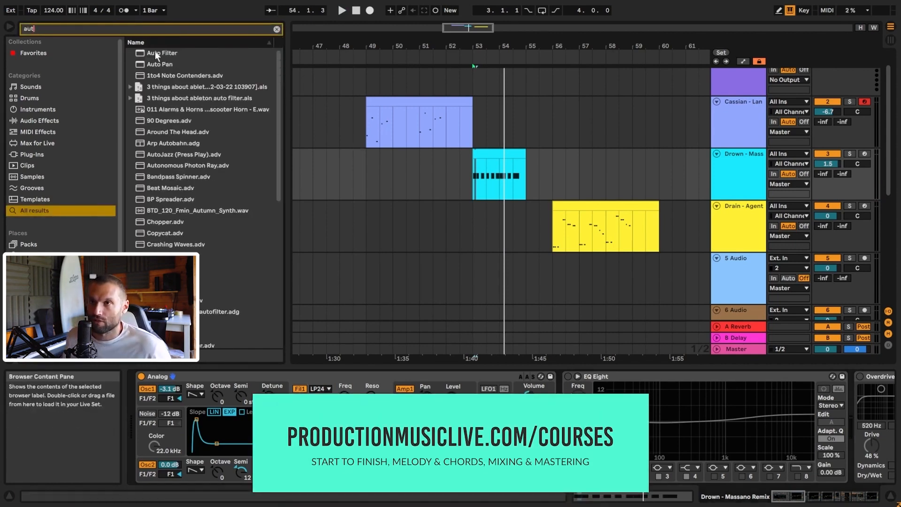
{"action": "double_click", "coordinate": [156, 52]}
{"action": "left_click_drag", "start_coordinate": [730, 418], "coordinate": [730, 469]}
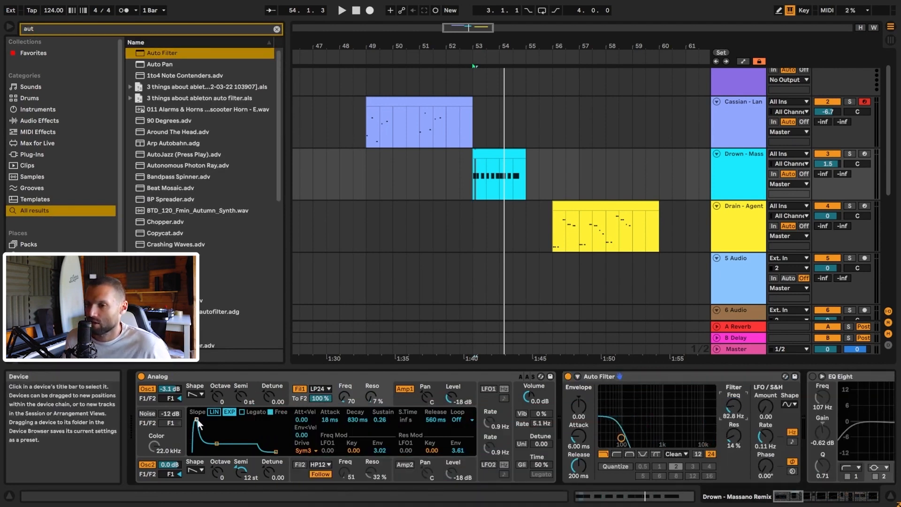
{"action": "left_click_drag", "start_coordinate": [621, 438], "coordinate": [641, 438]}
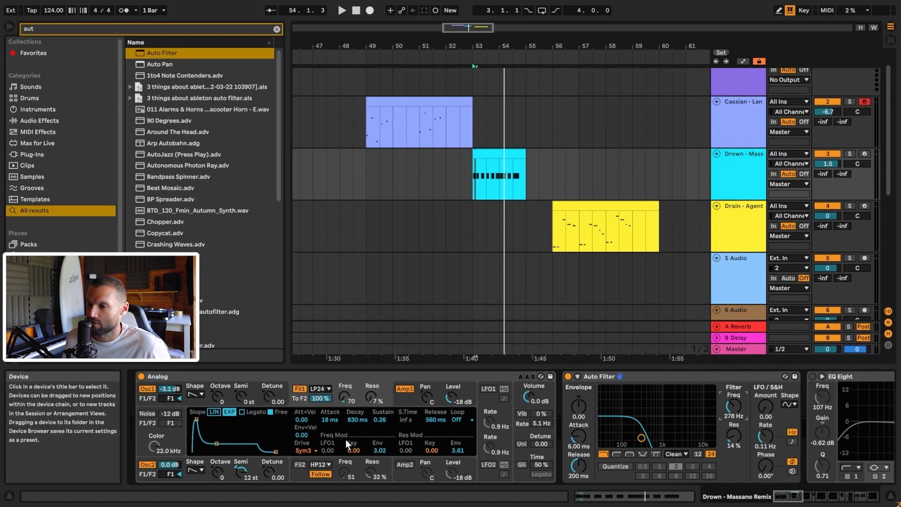
- Set the Auto Filter circuit to MS2 with 67% resonance, a 10.6 kHz frequency and 18.9 dB drive
{"action": "left_click", "coordinate": [676, 452]}
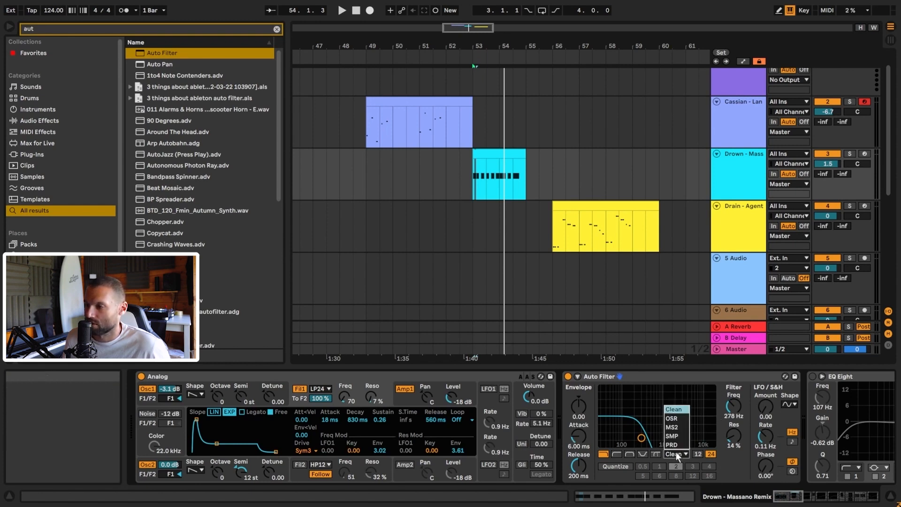
{"action": "left_click", "coordinate": [673, 427]}
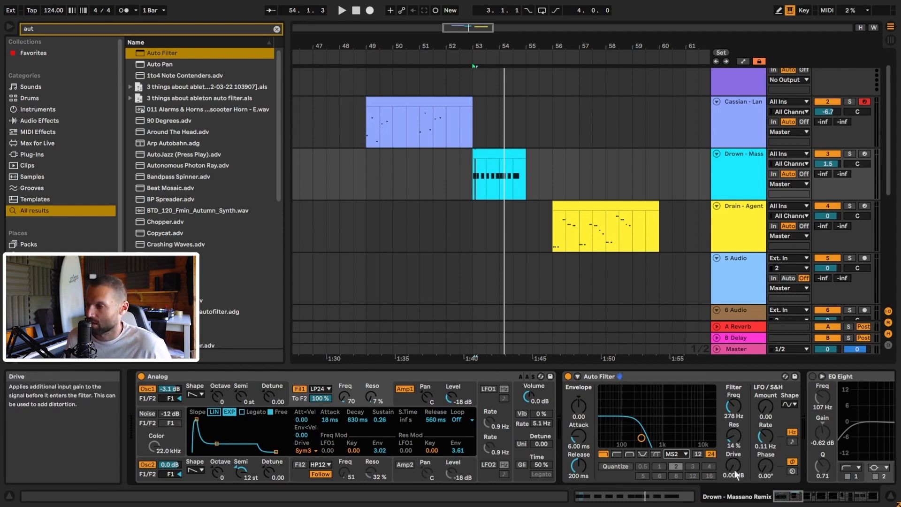
{"action": "left_click_drag", "start_coordinate": [733, 436], "coordinate": [733, 389]}
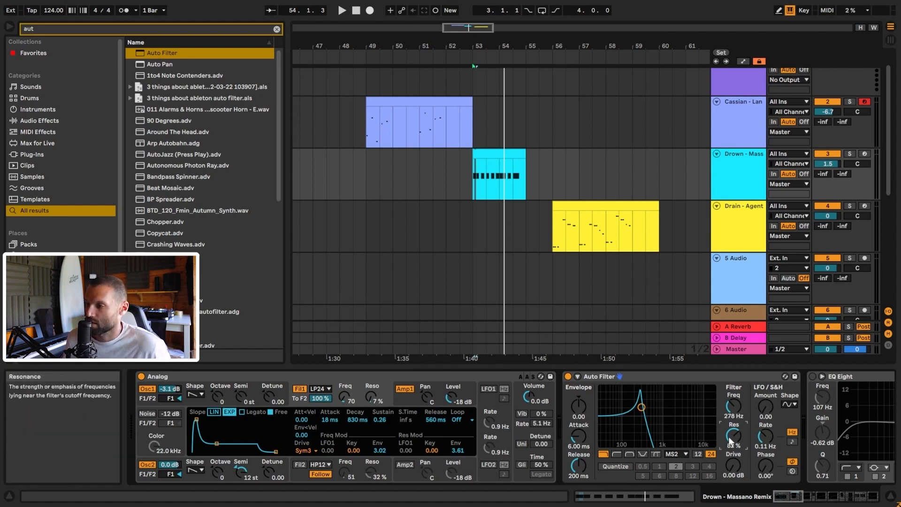
{"action": "left_click_drag", "start_coordinate": [732, 408], "coordinate": [733, 369]}
{"action": "left_click_drag", "start_coordinate": [733, 407], "coordinate": [734, 362]}
- Delete the Auto Filter from the Drown track's device chain
{"action": "left_click", "coordinate": [637, 377]}
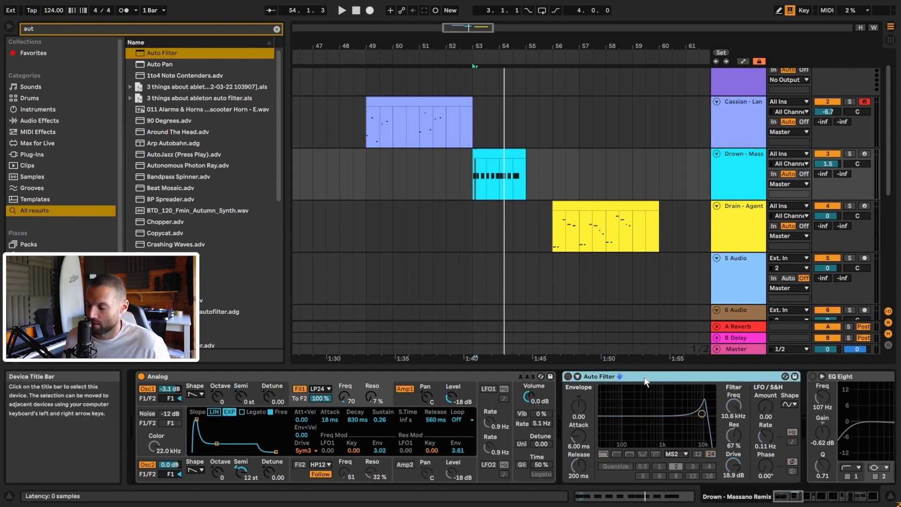
{"action": "key", "text": "Delete"}
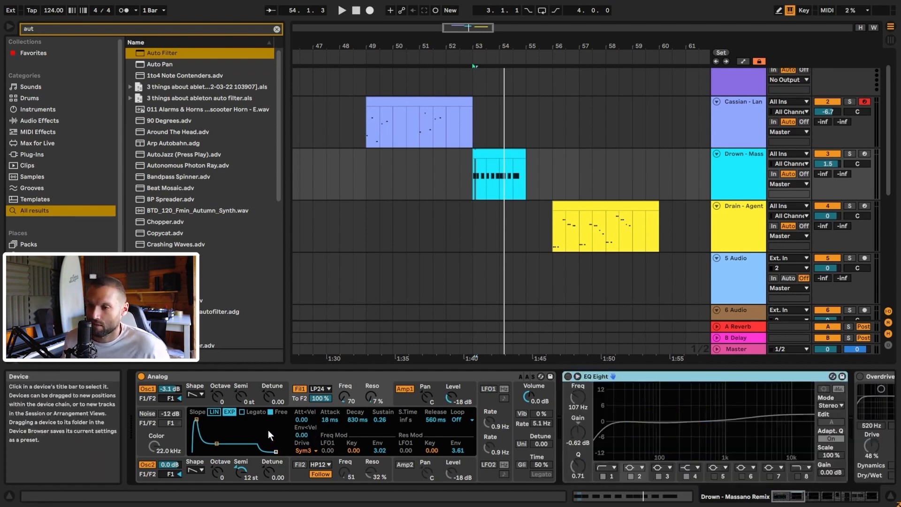
- Audition Filter 1's Sym1 drive on the Drown clip and compare it with Sym3
{"action": "left_click", "coordinate": [306, 451]}
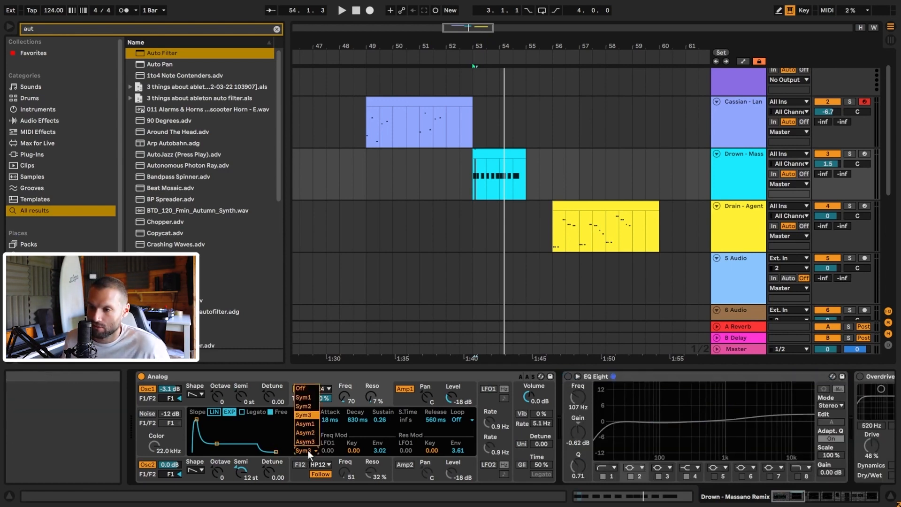
{"action": "left_click", "coordinate": [309, 398]}
{"action": "key", "text": "space"}
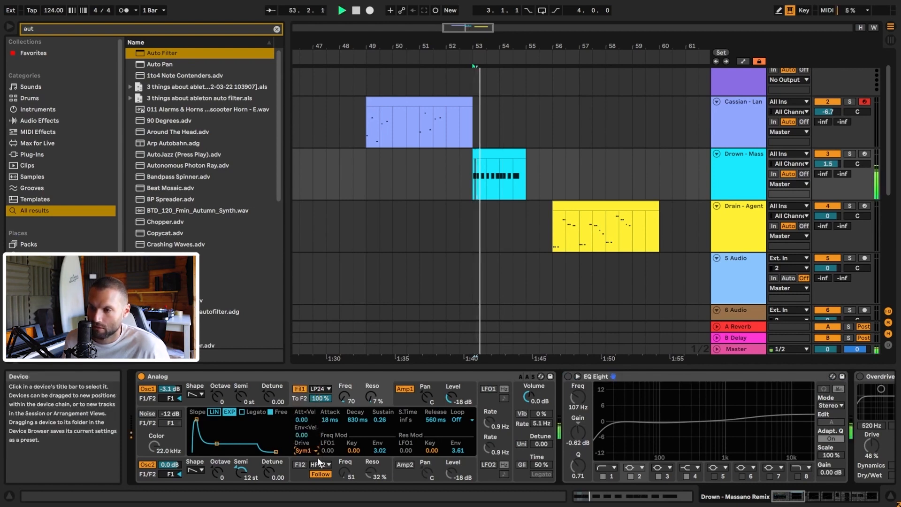
{"action": "left_click", "coordinate": [311, 451]}
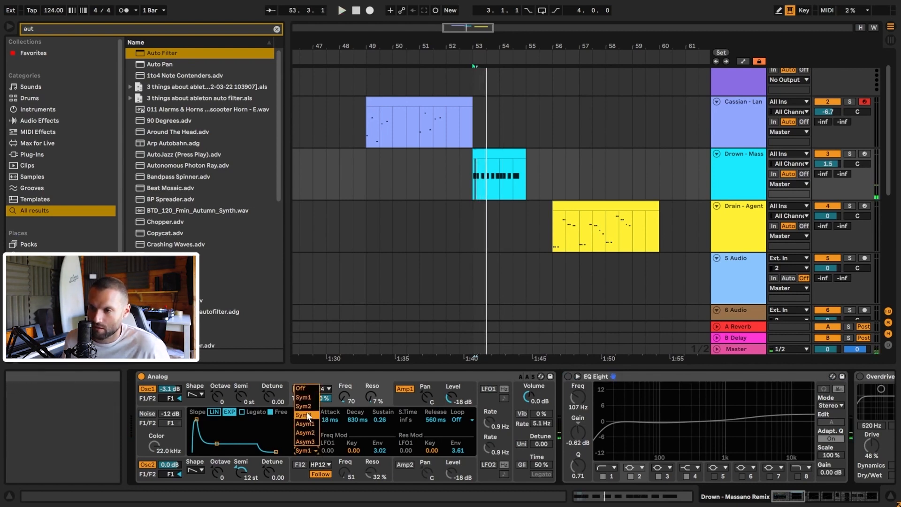
{"action": "left_click", "coordinate": [307, 415]}
{"action": "key", "text": "space"}
{"action": "key", "text": "space"}
- Audition the Asym3 drive type on Filter 1, restore Sym3 and play the Drown clip
{"action": "left_click", "coordinate": [308, 451]}
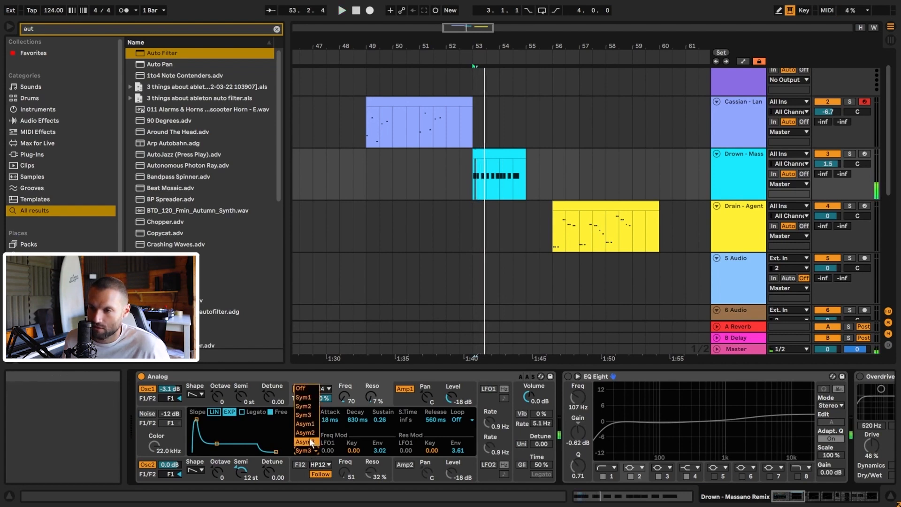
{"action": "left_click", "coordinate": [309, 441]}
{"action": "key", "text": "space"}
{"action": "left_click", "coordinate": [310, 449]}
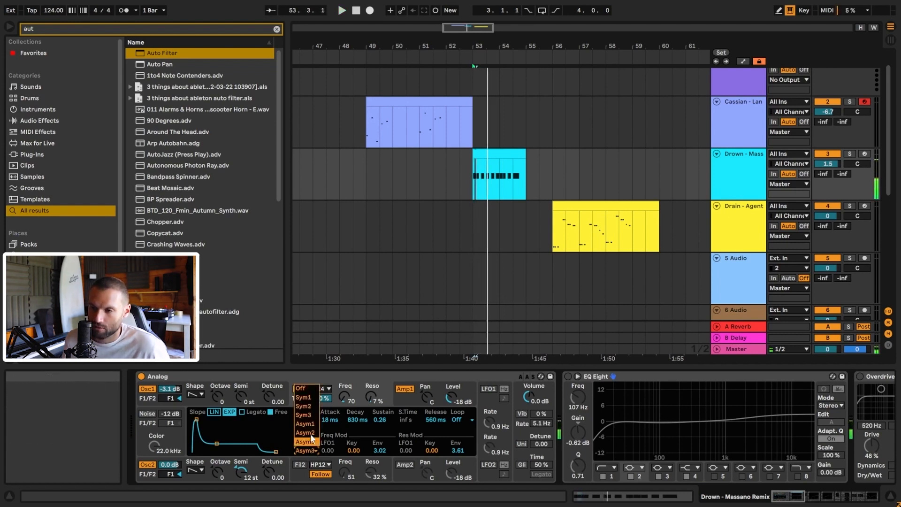
{"action": "left_click", "coordinate": [307, 418]}
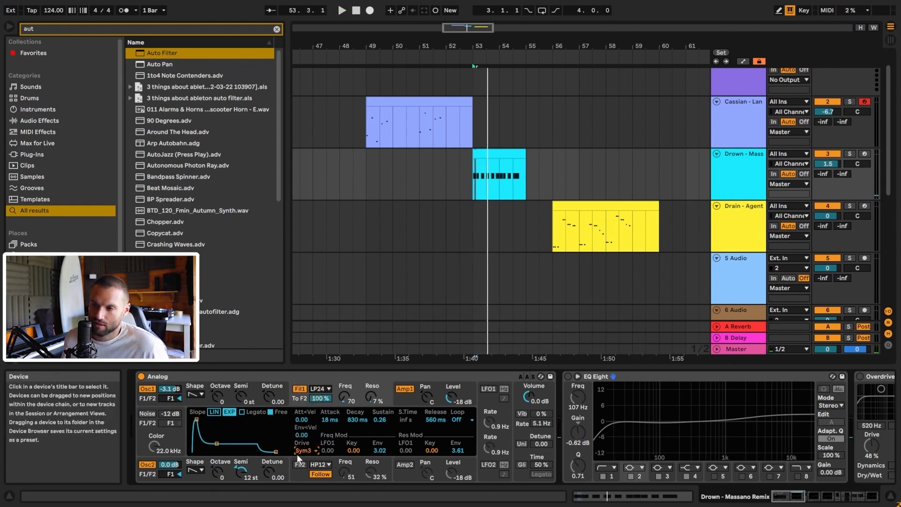
{"action": "key", "text": "space"}
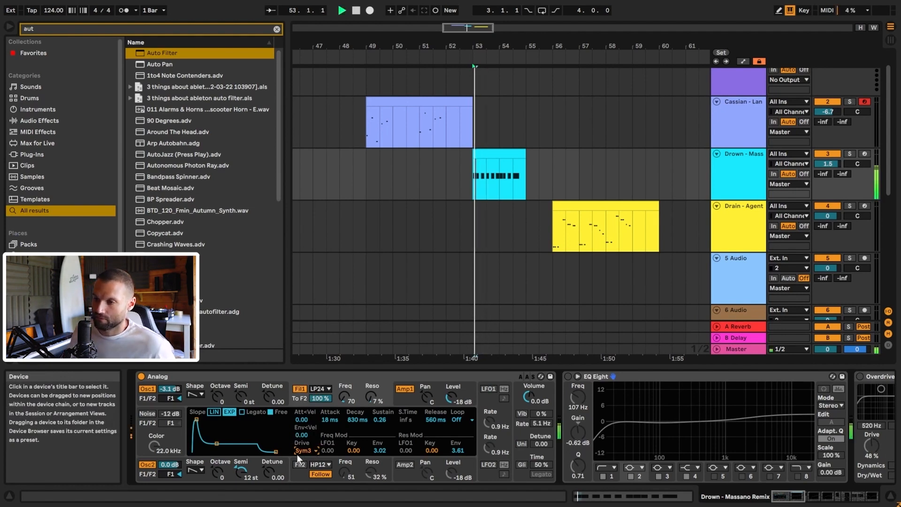
{"action": "key", "text": "space"}
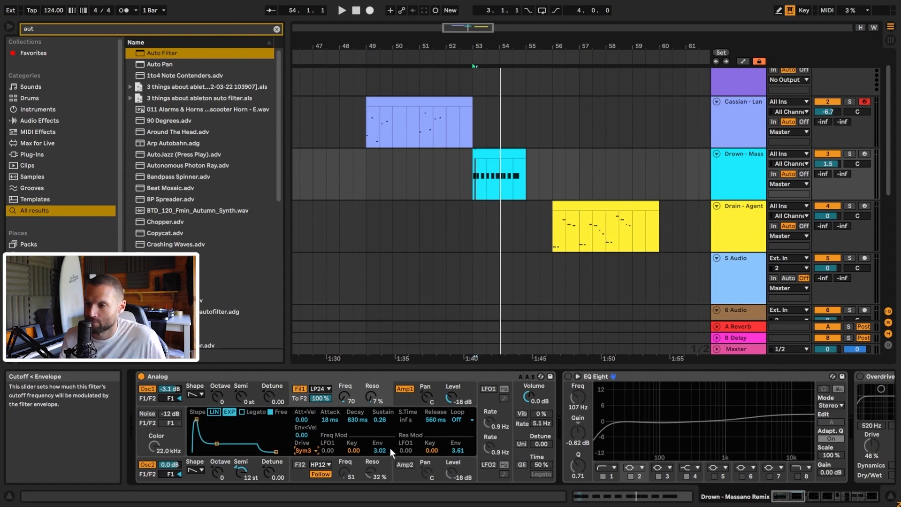
- Play the clip with Filter 1's cutoff envelope modulation at -0.01 and restore the amount to 3.02 for comparison
{"action": "key", "text": "space"}
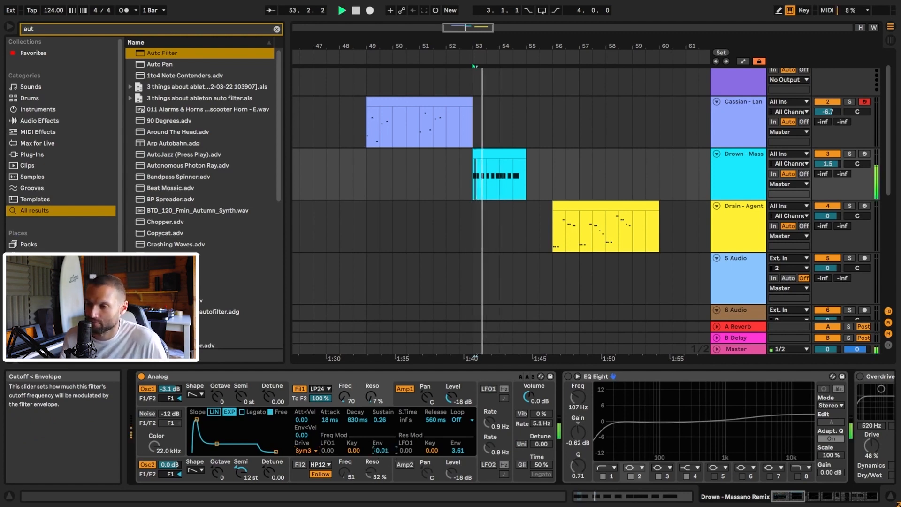
{"action": "left_click_drag", "start_coordinate": [379, 451], "coordinate": [379, 452]}
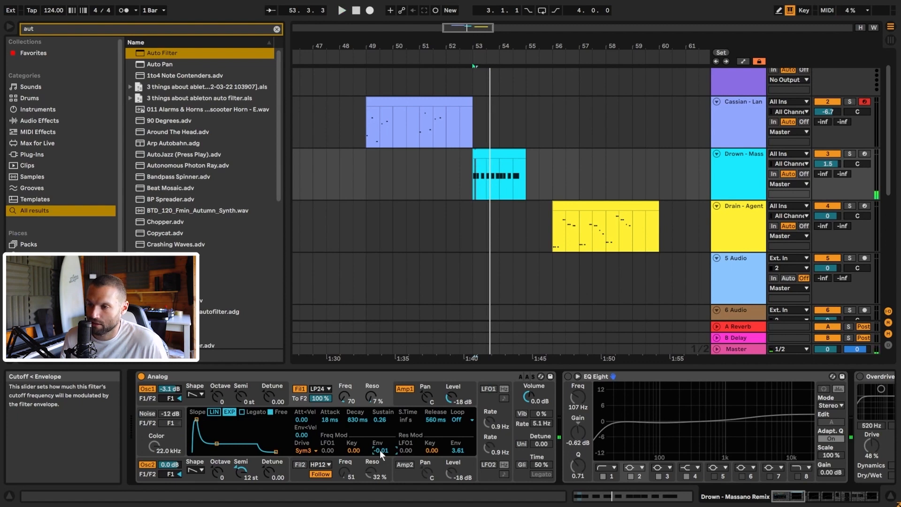
{"action": "key", "text": "space"}
{"action": "mouse_move", "coordinate": [380, 450]}
{"action": "left_mouse_down"}
{"action": "mouse_move", "coordinate": [379, 420]}
{"action": "mouse_move", "coordinate": [379, 465]}
{"action": "mouse_move", "coordinate": [381, 452]}
{"action": "left_mouse_up"}
{"action": "key", "text": "space"}
{"action": "key", "text": "space"}
- Audition lower envelope modulation amounts on Filter 1's resonance, restore 3.61 and play the clip
{"action": "key", "text": "space"}
{"action": "key", "text": "space"}
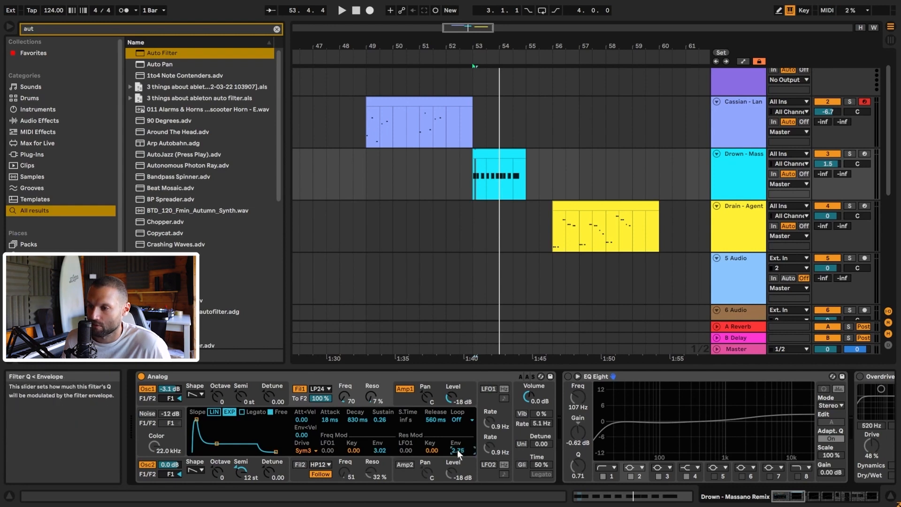
{"action": "left_click_drag", "start_coordinate": [458, 454], "coordinate": [458, 500]}
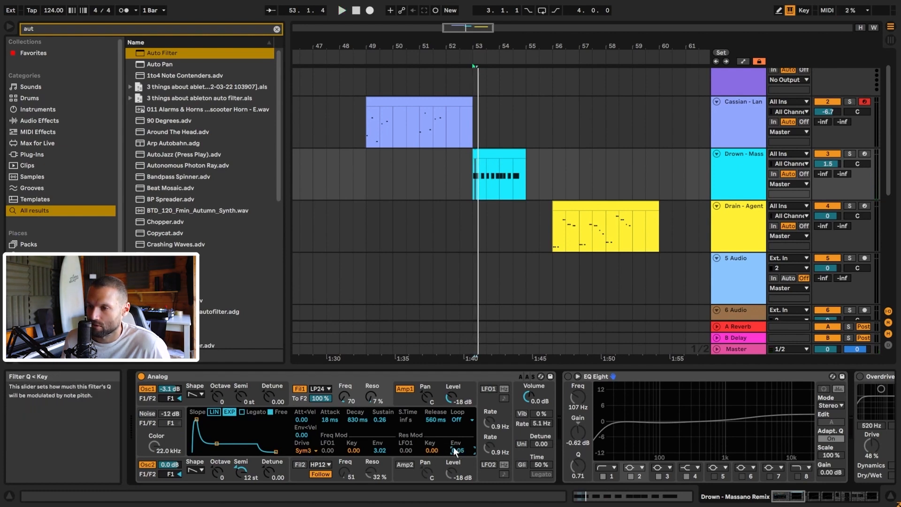
{"action": "left_click_drag", "start_coordinate": [462, 450], "coordinate": [462, 423]}
{"action": "key", "text": "space"}
{"action": "key", "text": "space"}
{"action": "key", "text": "space"}
{"action": "key", "text": "ctrl+z"}
{"action": "key", "text": "ctrl+y"}
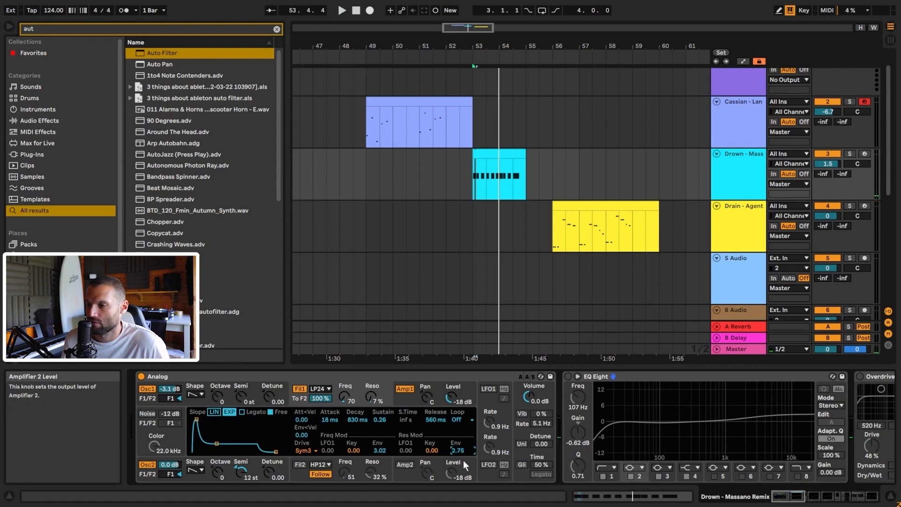
{"action": "key", "text": "space"}
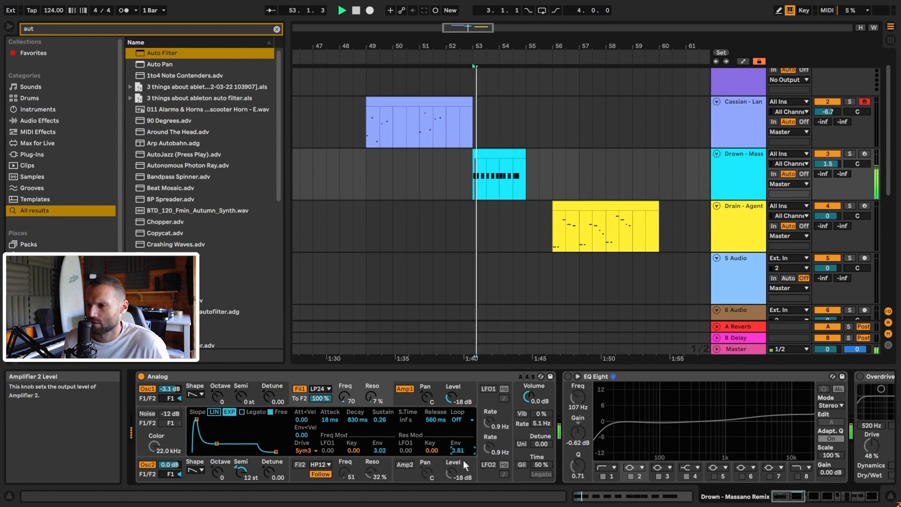
- Audition a much higher envelope modulation amount on Filter 1's cutoff and undo the change
{"action": "left_click_drag", "start_coordinate": [379, 449], "coordinate": [379, 423]}
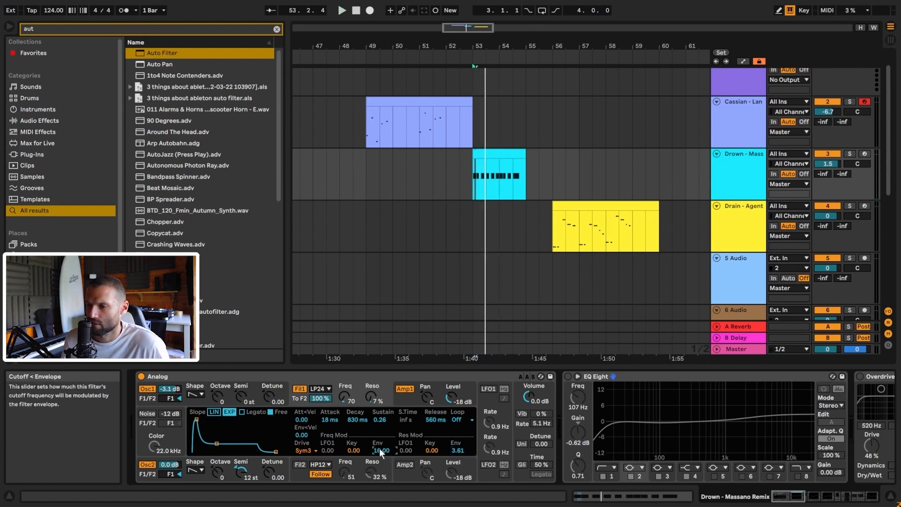
{"action": "key", "text": "ctrl+z"}
{"action": "key", "text": "space"}
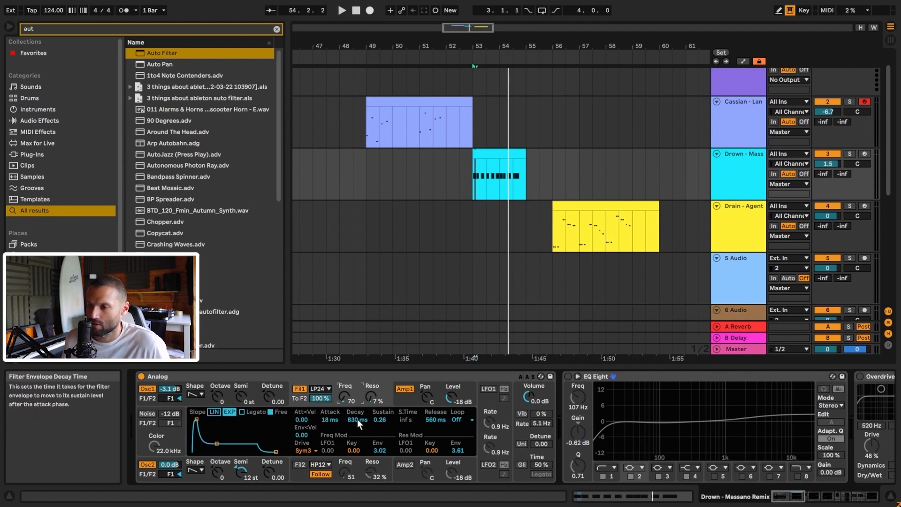
- Play the clip with the filter envelope's decay raised to 11.0 s and restore it to 830 ms
{"action": "key", "text": "space"}
{"action": "left_click_drag", "start_coordinate": [357, 419], "coordinate": [357, 369]}
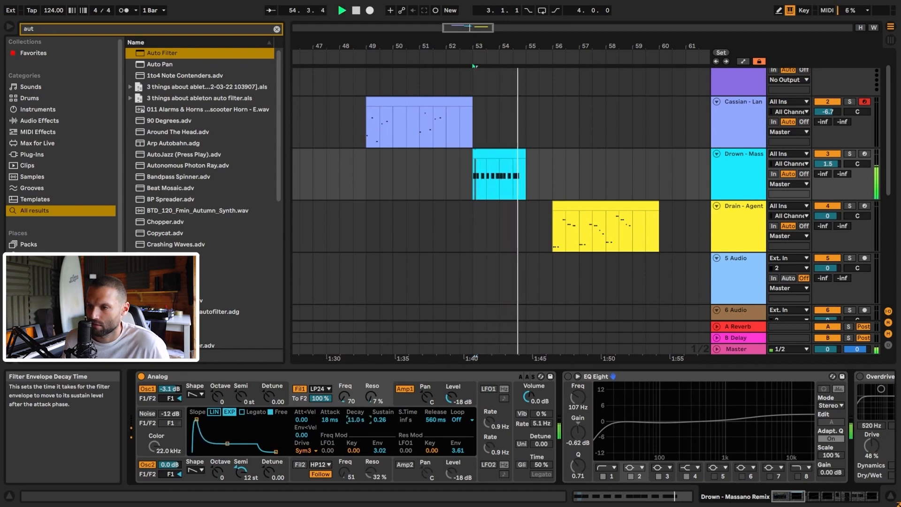
{"action": "mouse_move", "coordinate": [355, 419]}
{"action": "left_mouse_down"}
{"action": "mouse_move", "coordinate": [356, 448]}
{"action": "mouse_move", "coordinate": [360, 419]}
{"action": "left_mouse_up"}
{"action": "key", "text": "space"}
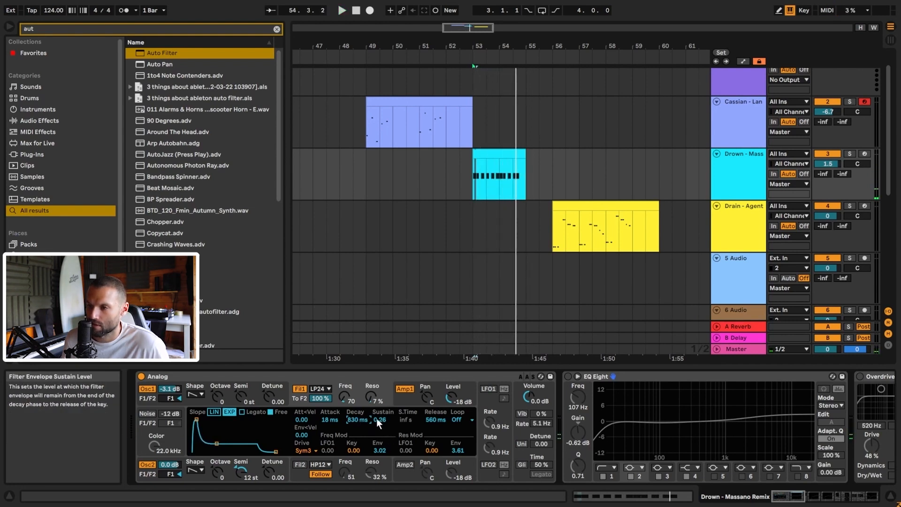
- Play the clip with the filter envelope's sustain lowered to 0.06 and undo the change
{"action": "key", "text": "space"}
{"action": "mouse_move", "coordinate": [376, 418]}
{"action": "left_mouse_down"}
{"action": "mouse_move", "coordinate": [376, 398]}
{"action": "mouse_move", "coordinate": [376, 428]}
{"action": "left_mouse_up"}
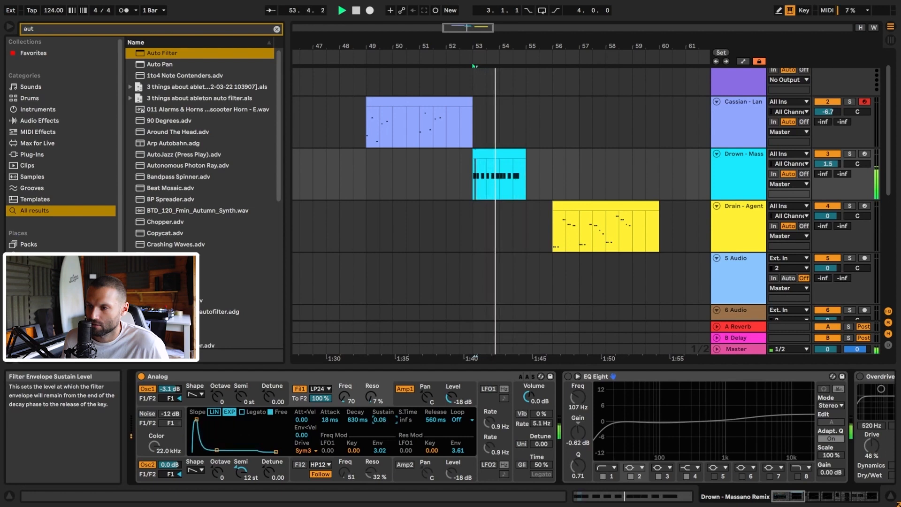
{"action": "key", "text": "ctrl+z"}
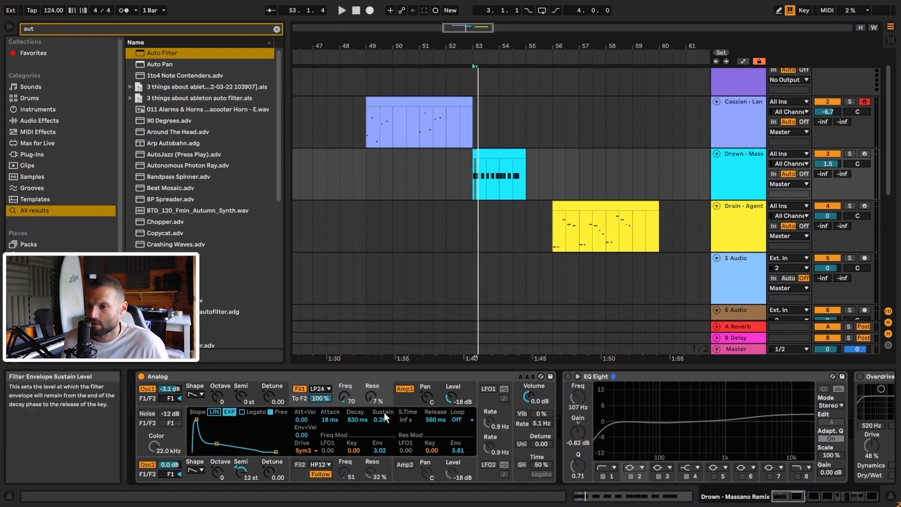
- Switch on the first EQ Eight after Analog and play the Drown clip through it
{"action": "scroll", "coordinate": [338, 422], "scroll_direction": "down", "scroll_amount": 3}
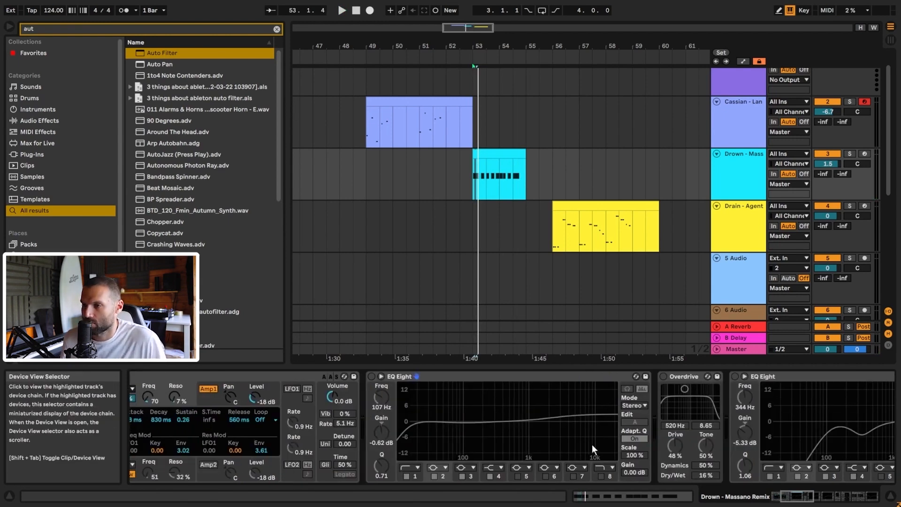
{"action": "left_click", "coordinate": [372, 376]}
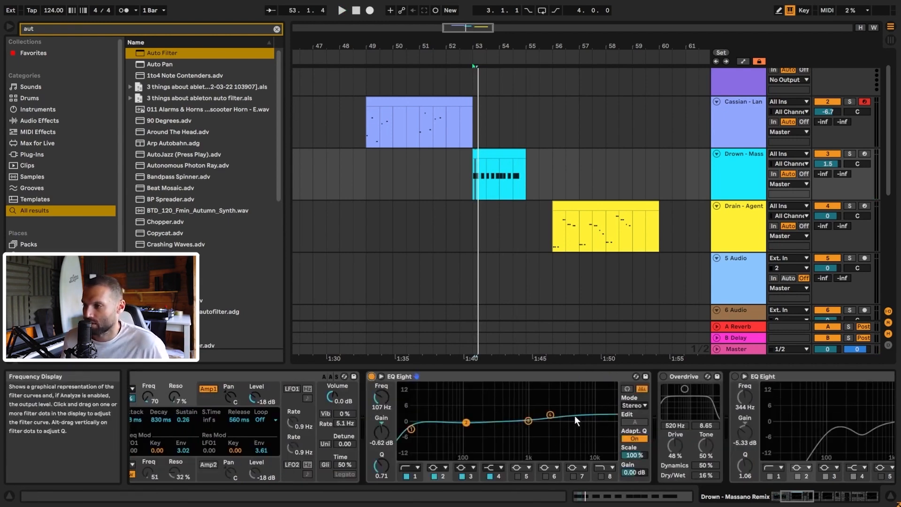
{"action": "key", "text": "space"}
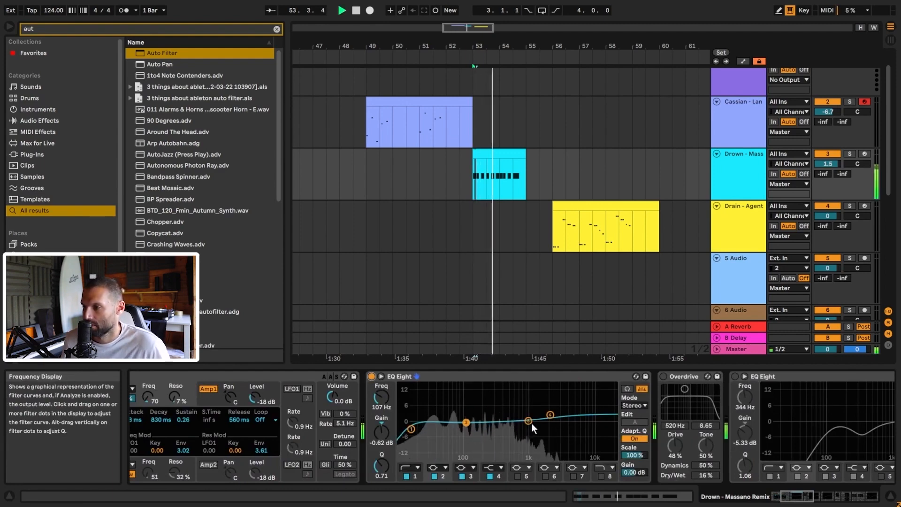
{"action": "key", "text": "space"}
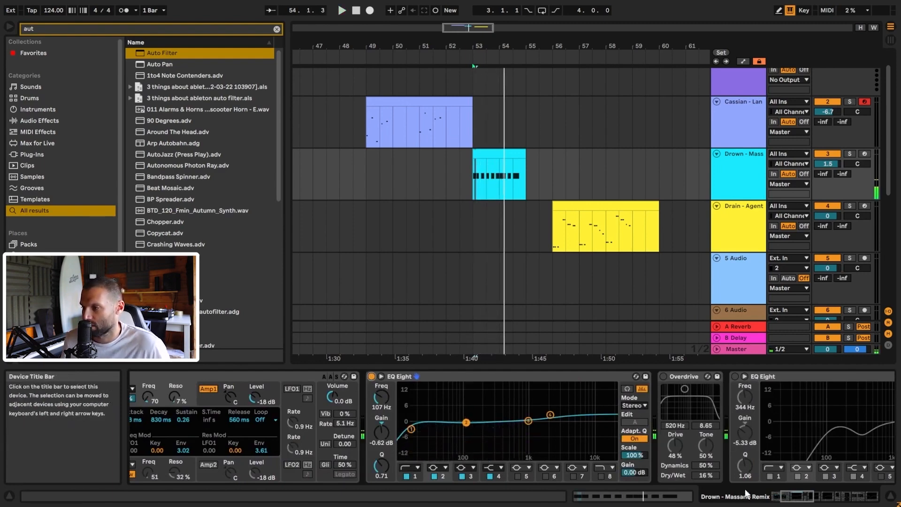
- Switch on the Overdrive and play the Drown clip with it bypassed and active
{"action": "left_click", "coordinate": [803, 500]}
{"action": "left_click_drag", "start_coordinate": [802, 497], "coordinate": [814, 498]}
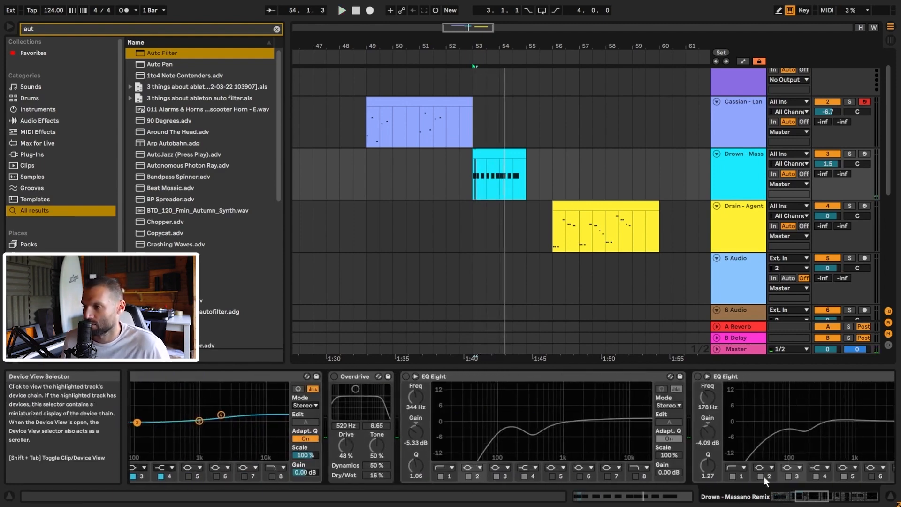
{"action": "left_click", "coordinate": [334, 376]}
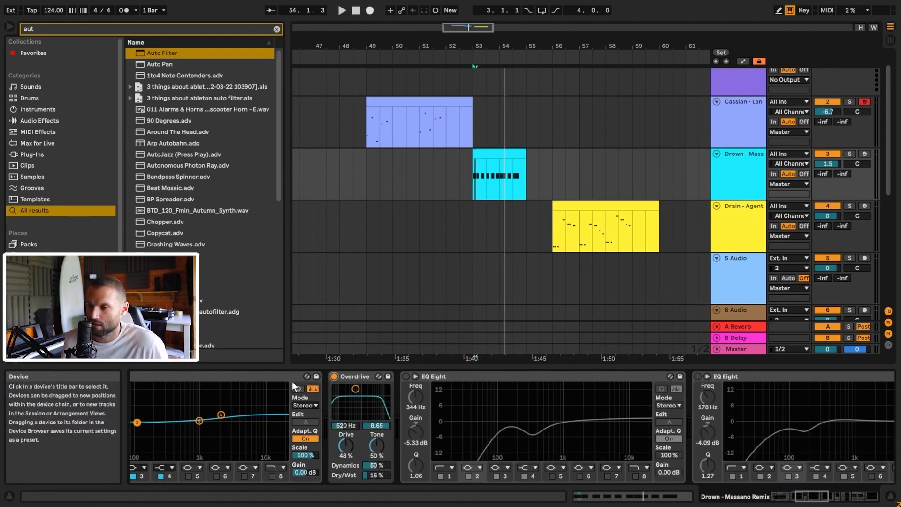
{"action": "key", "text": "space"}
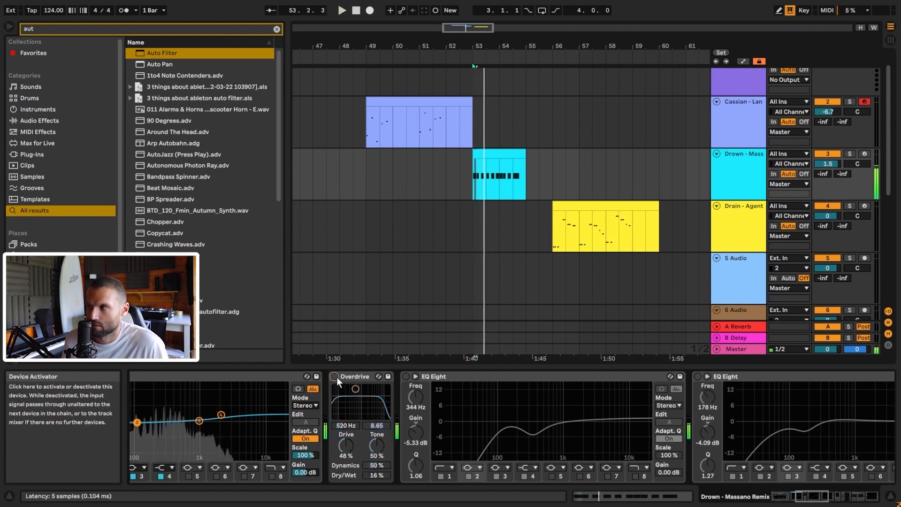
{"action": "left_click", "coordinate": [351, 376]}
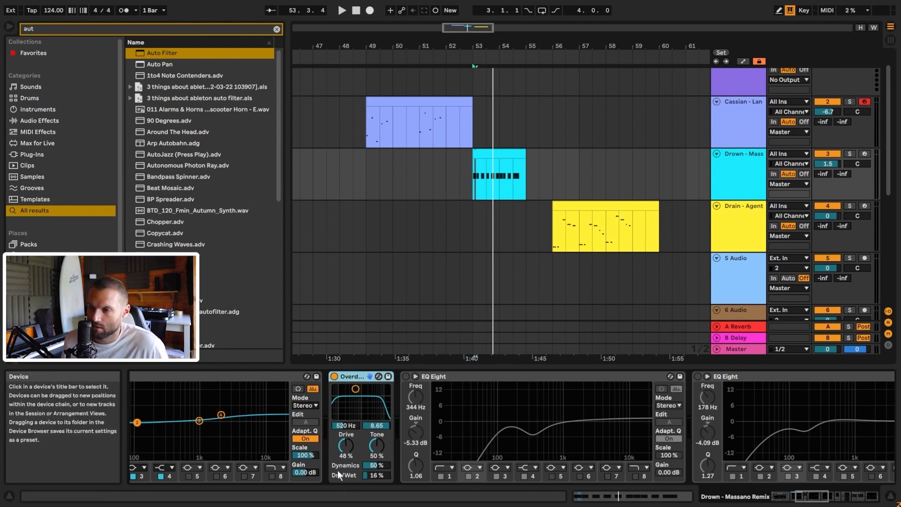
- Switch on the EQ Eight directly after the Overdrive and play the Drown clip through it
{"action": "left_click", "coordinate": [406, 376]}
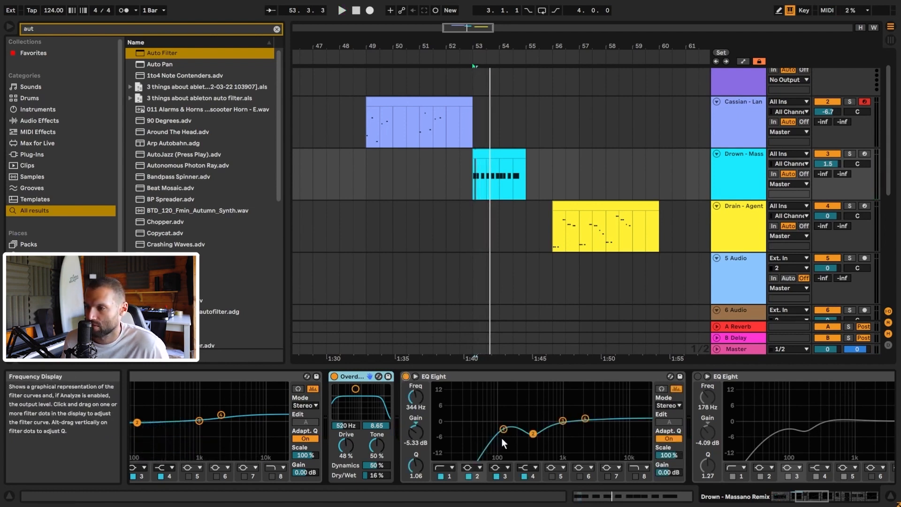
{"action": "key", "text": "space"}
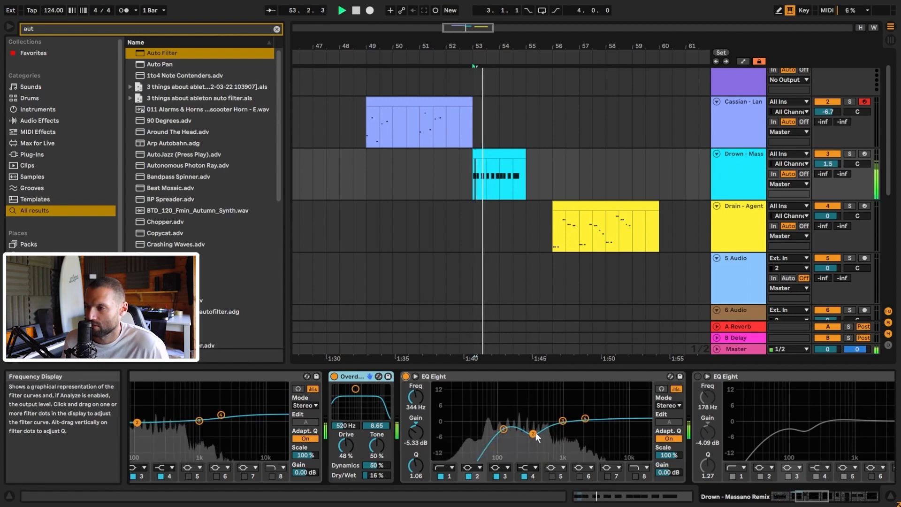
{"action": "key", "text": "space"}
- Switch on the EQ Eight before the Saturator and play the Drown clip through it
{"action": "left_click_drag", "start_coordinate": [815, 496], "coordinate": [838, 497]}
{"action": "key", "text": "space"}
{"action": "key", "text": "space"}
{"action": "left_click", "coordinate": [184, 377]}
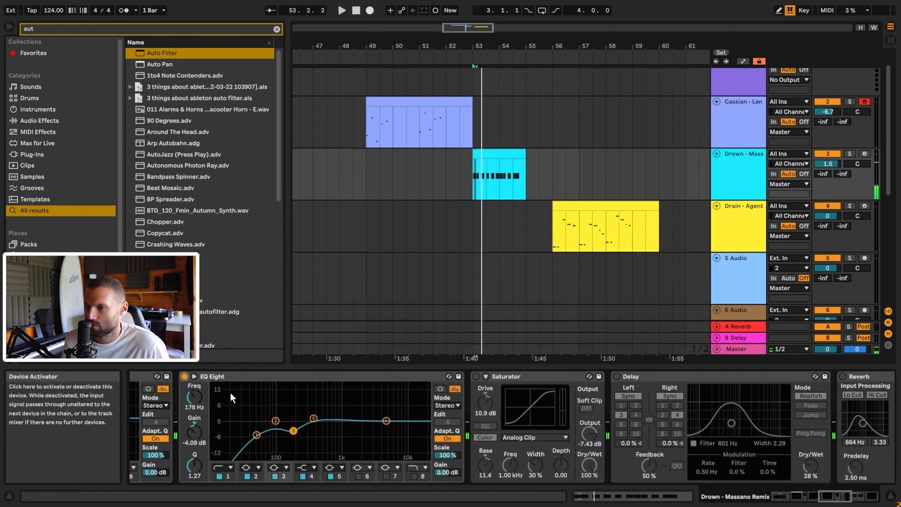
{"action": "key", "text": "space"}
{"action": "key", "text": "space"}
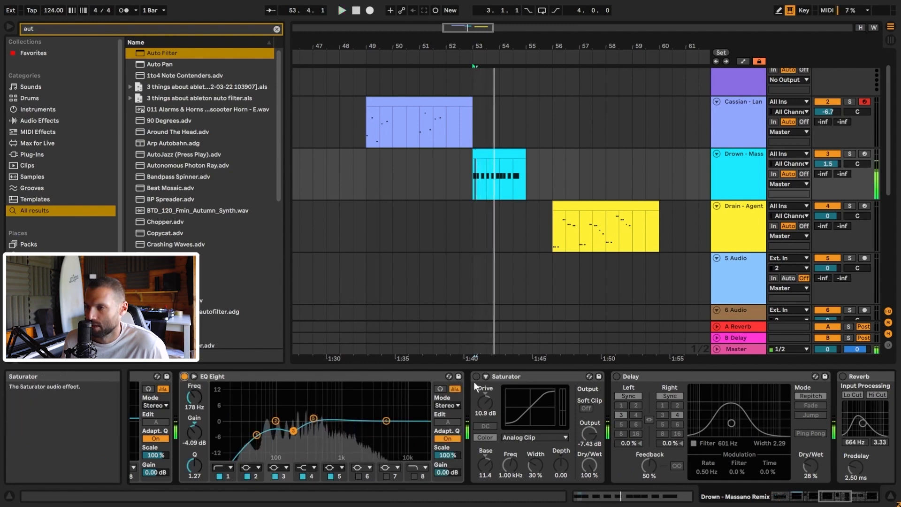
- Switch on the Saturator and play the Drown clip through it
{"action": "left_click", "coordinate": [476, 376]}
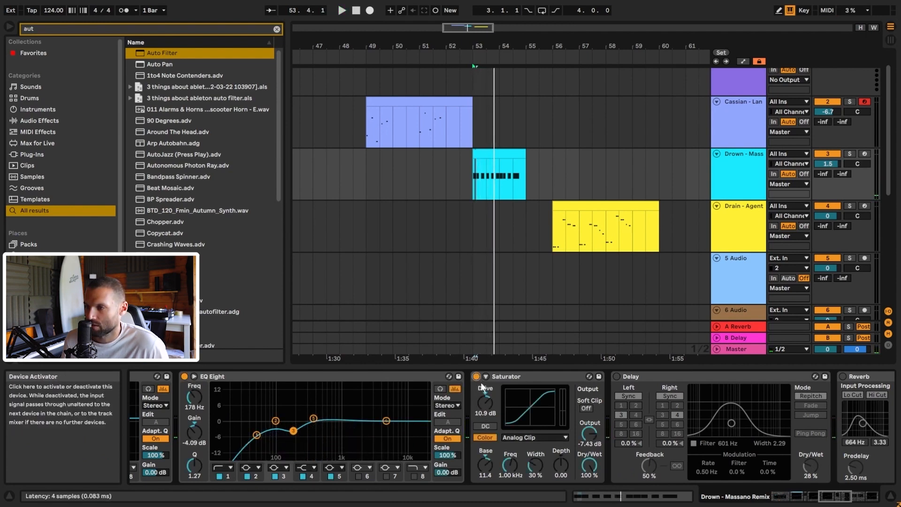
{"action": "key", "text": "space"}
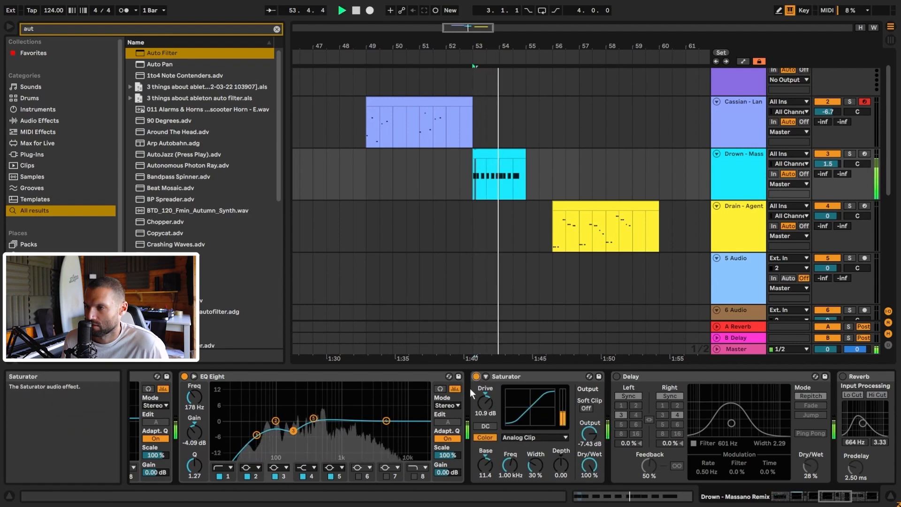
{"action": "key", "text": "space"}
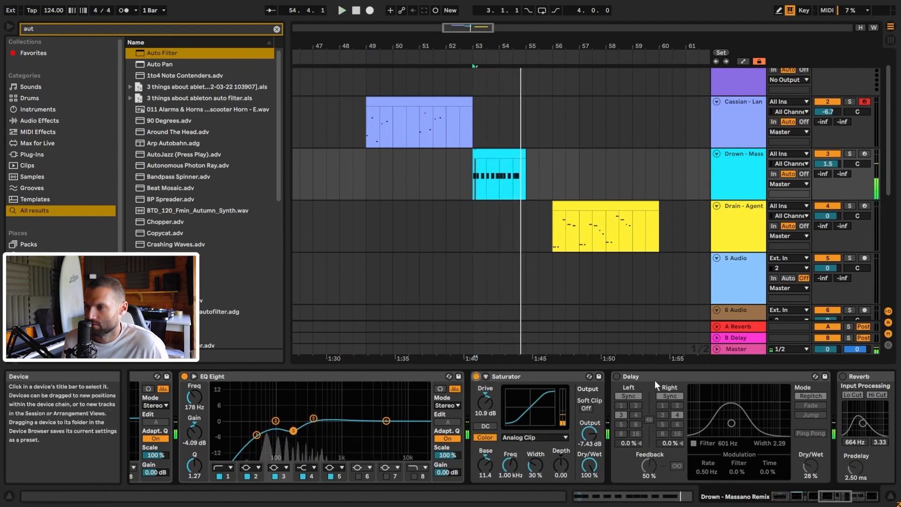
- Switch on the Delay after the Saturator and play the Drown clip through it
{"action": "left_click", "coordinate": [845, 496]}
{"action": "left_click", "coordinate": [393, 376]}
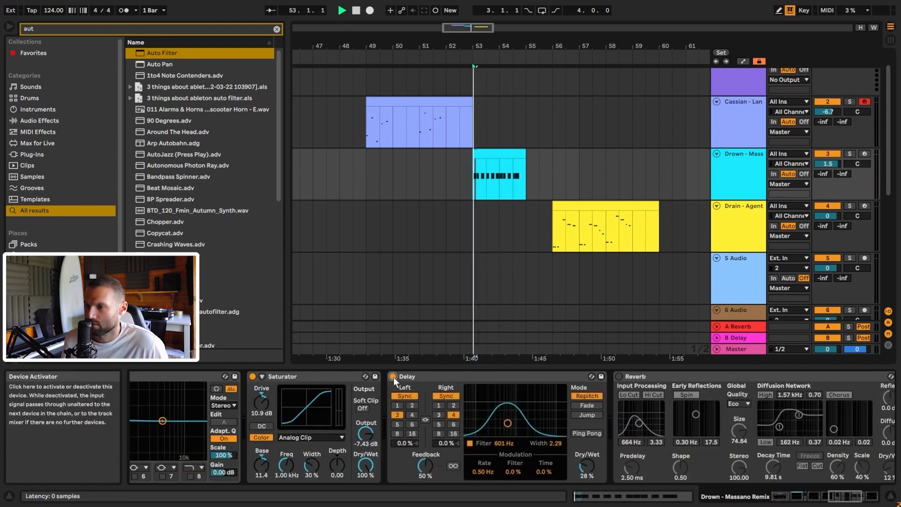
{"action": "key", "text": "space"}
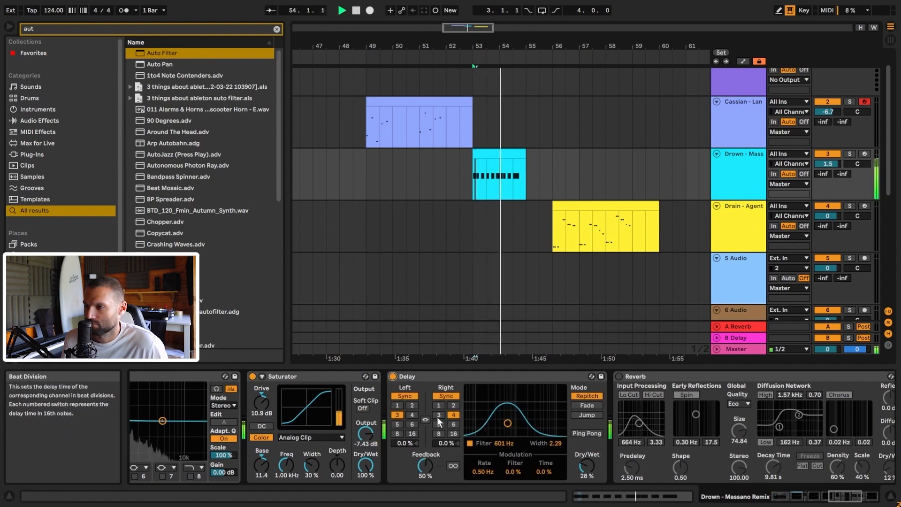
{"action": "key", "text": "space"}
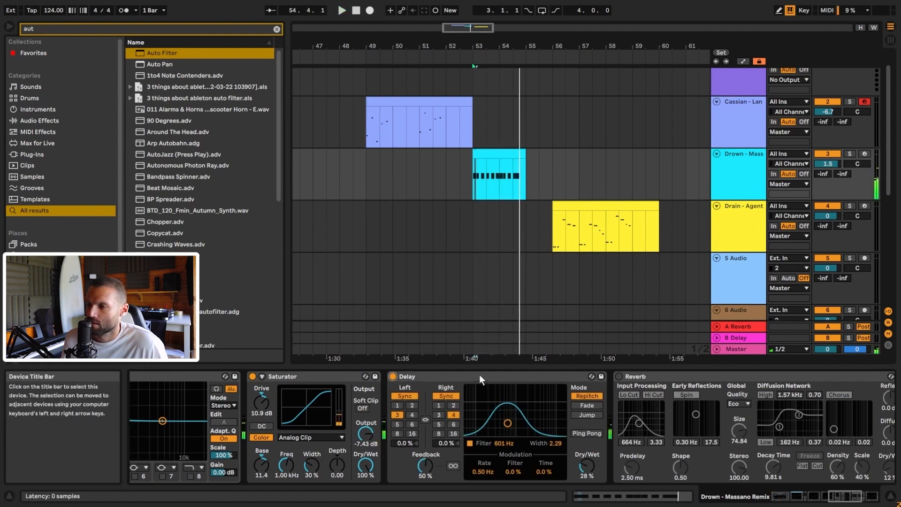
- Set the Delay's bandpass filter frequency to 558 Hz and play the Drown clip with it
{"action": "left_click", "coordinate": [480, 375]}
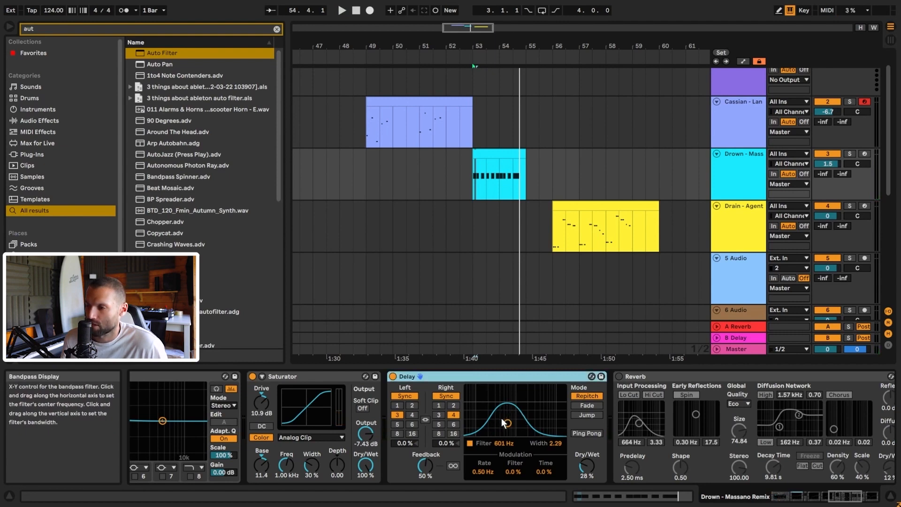
{"action": "mouse_move", "coordinate": [508, 423]}
{"action": "left_mouse_down"}
{"action": "mouse_move", "coordinate": [525, 418]}
{"action": "mouse_move", "coordinate": [506, 423]}
{"action": "left_mouse_up"}
{"action": "key", "text": "space"}
{"action": "key", "text": "space"}
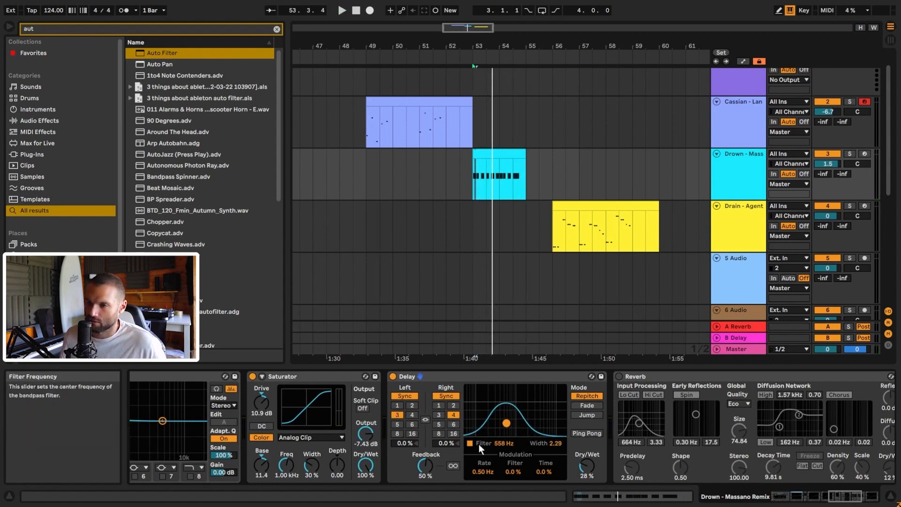
- Switch on the Reverb, play the Drown clip through it, and set its diffusion network's low shelf amount to 0.32
{"action": "left_click", "coordinate": [620, 379]}
{"action": "left_click_drag", "start_coordinate": [848, 497], "coordinate": [864, 499]}
{"action": "key", "text": "space"}
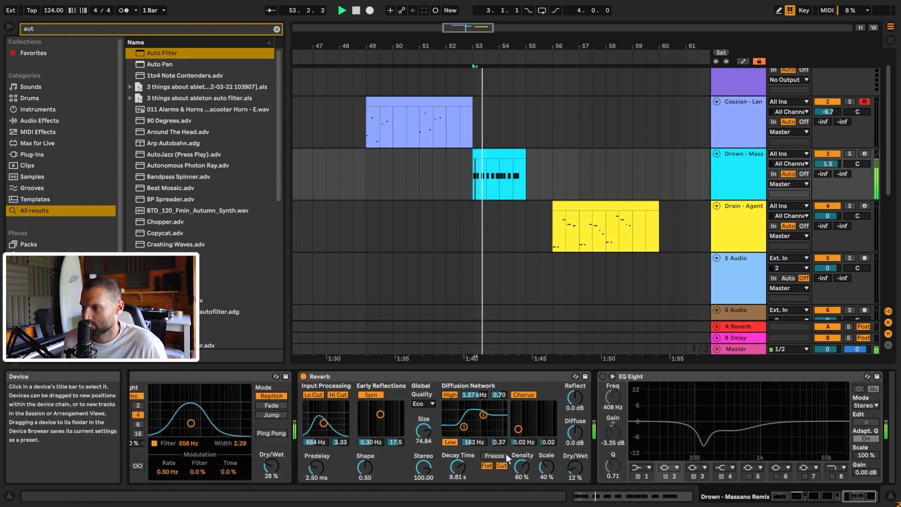
{"action": "key", "text": "space"}
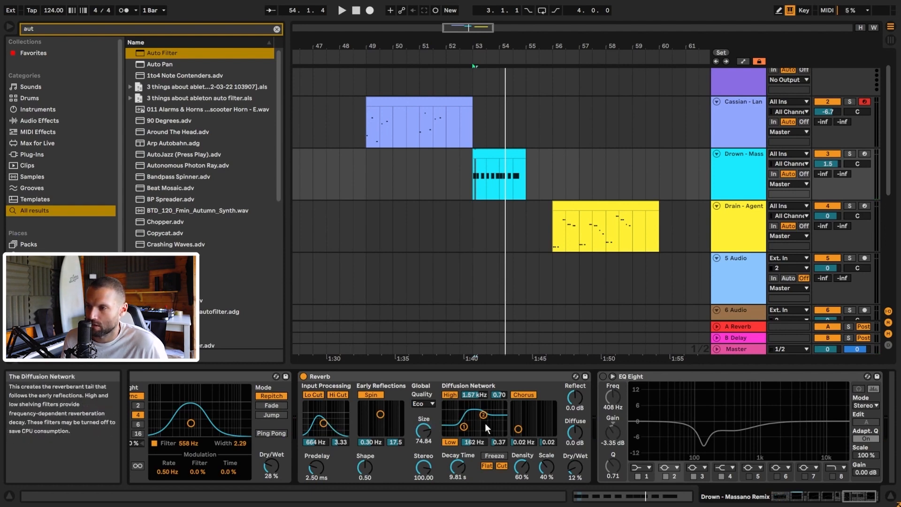
{"action": "key", "text": "space"}
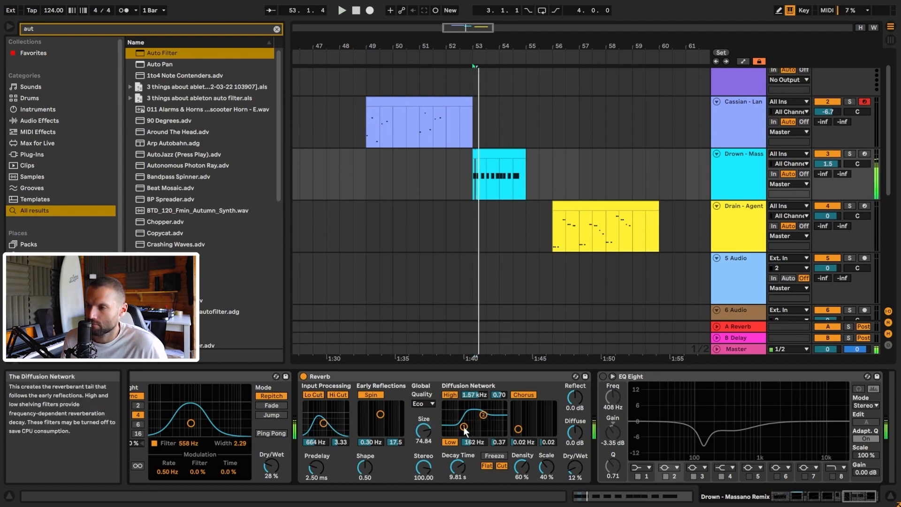
{"action": "mouse_move", "coordinate": [462, 425]}
{"action": "left_mouse_down"}
{"action": "mouse_move", "coordinate": [462, 416]}
{"action": "mouse_move", "coordinate": [463, 428]}
{"action": "left_mouse_up"}
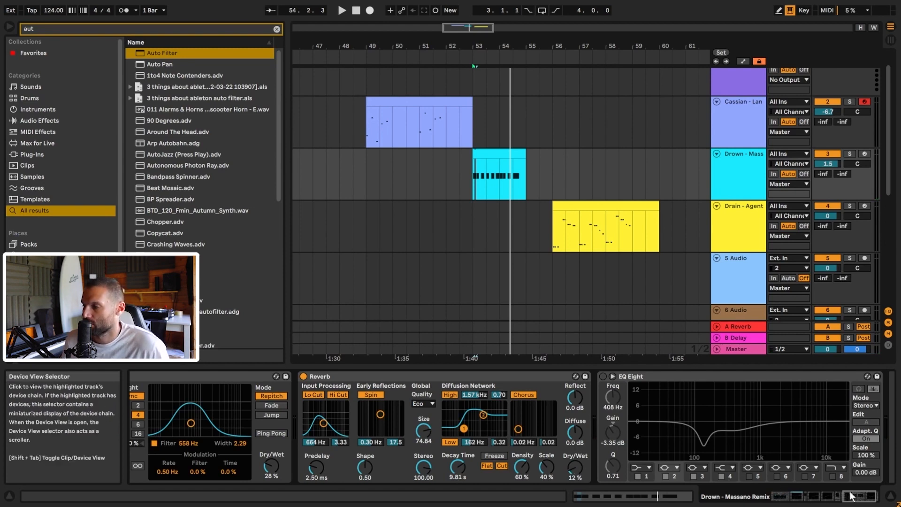
- Switch on the EQ Eight after the Reverb and play the Drown clip with it active and bypassed, leaving it on
{"action": "left_click_drag", "start_coordinate": [857, 495], "coordinate": [862, 495]}
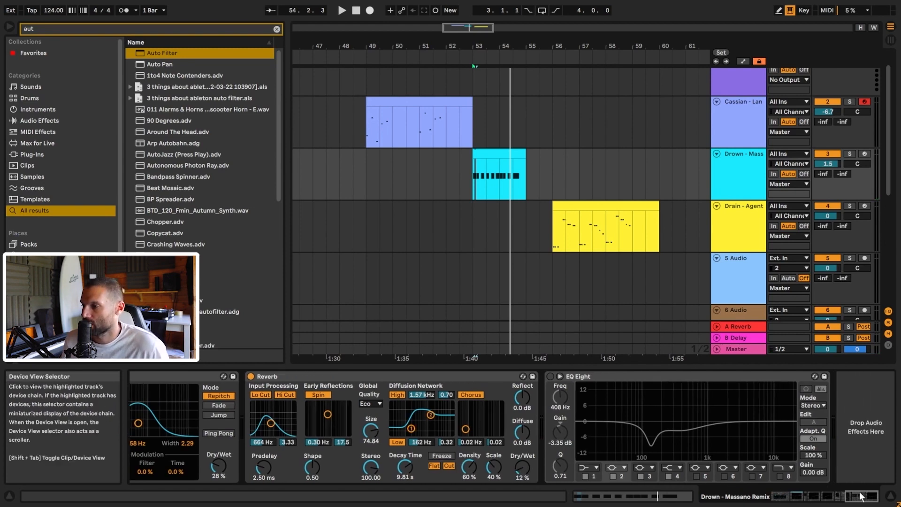
{"action": "left_click", "coordinate": [550, 375]}
{"action": "key", "text": "space"}
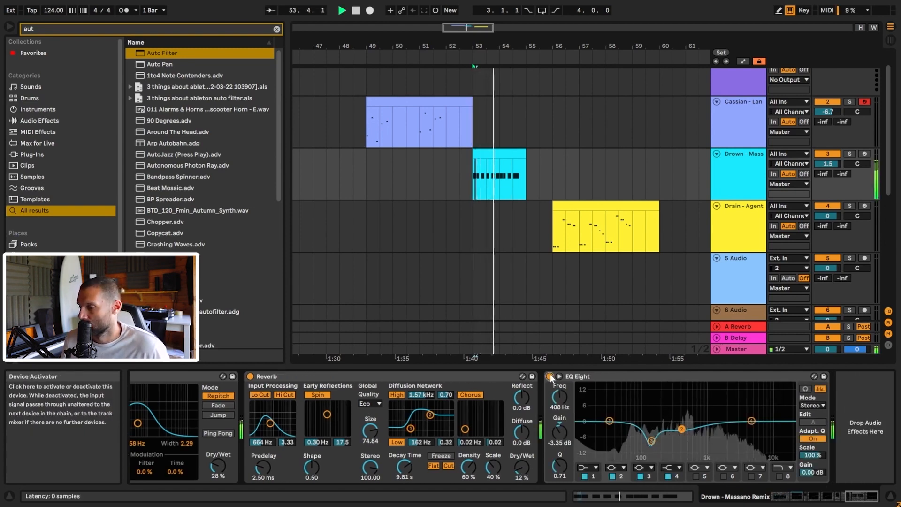
{"action": "left_click", "coordinate": [551, 376]}
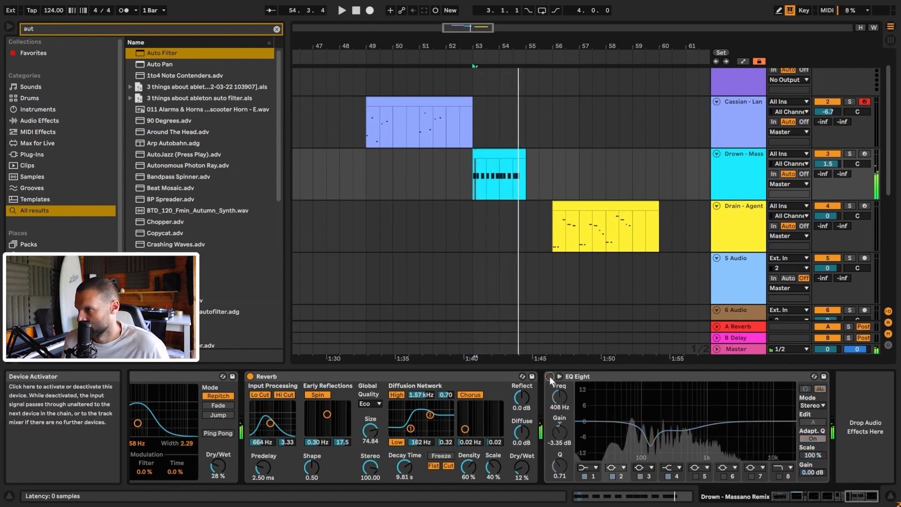
{"action": "key", "text": "space"}
{"action": "left_click", "coordinate": [551, 376]}
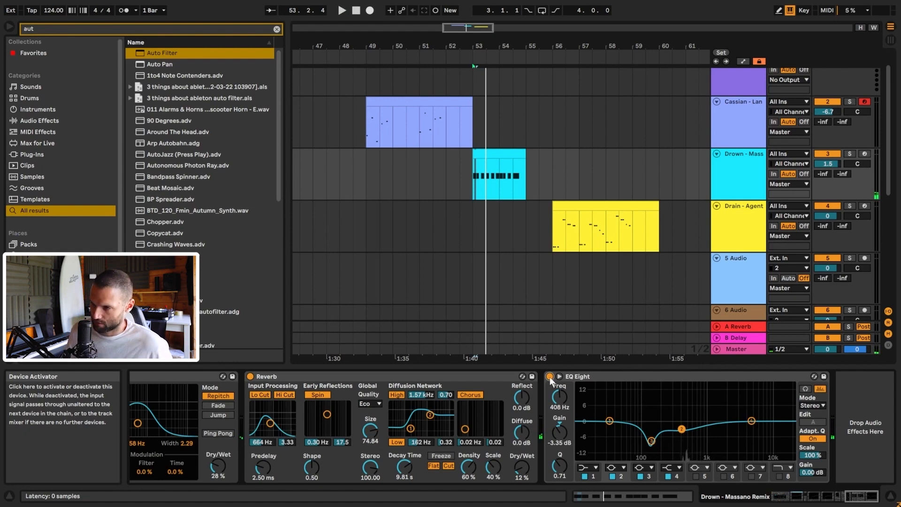
{"action": "key", "text": "space"}
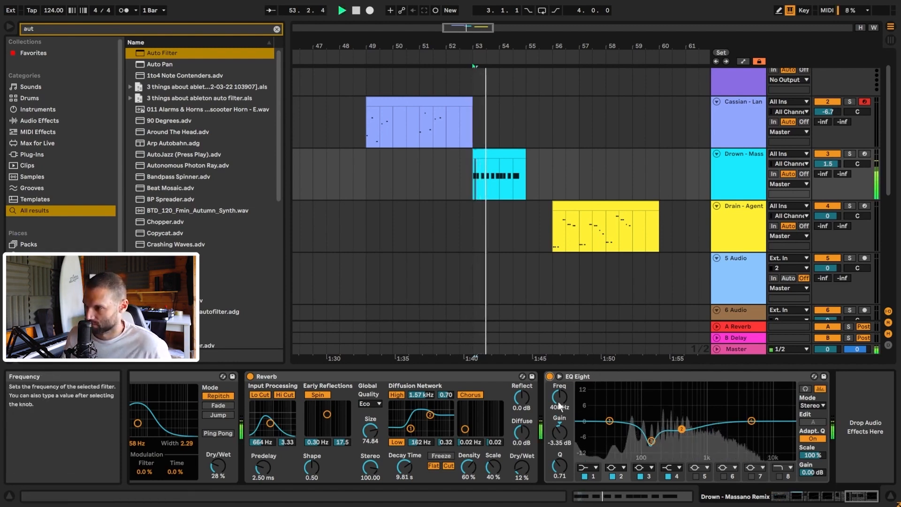
{"action": "key", "text": "space"}
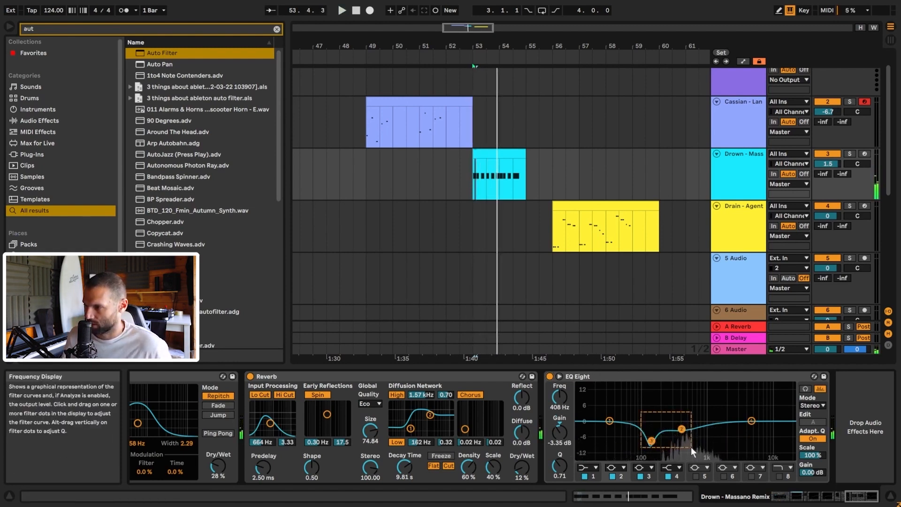
- Set the gain of the last EQ Eight's 408 Hz band to -1.19 dB and play the Drown clip
{"action": "left_click_drag", "start_coordinate": [561, 428], "coordinate": [562, 418]}
{"action": "key", "text": "space"}
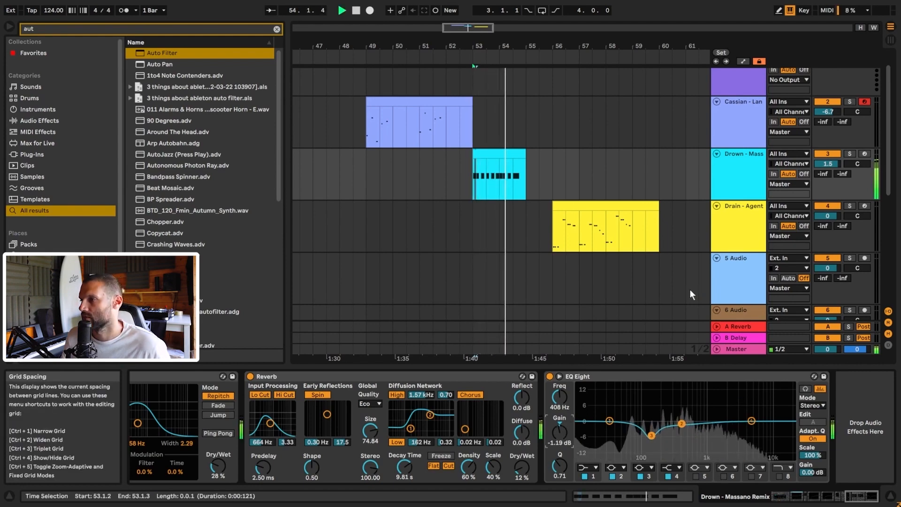
{"action": "left_click", "coordinate": [558, 231]}
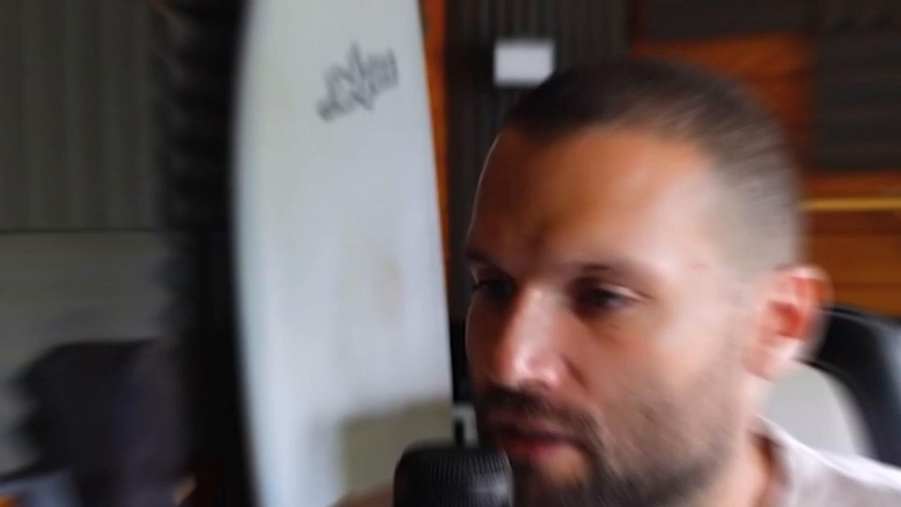